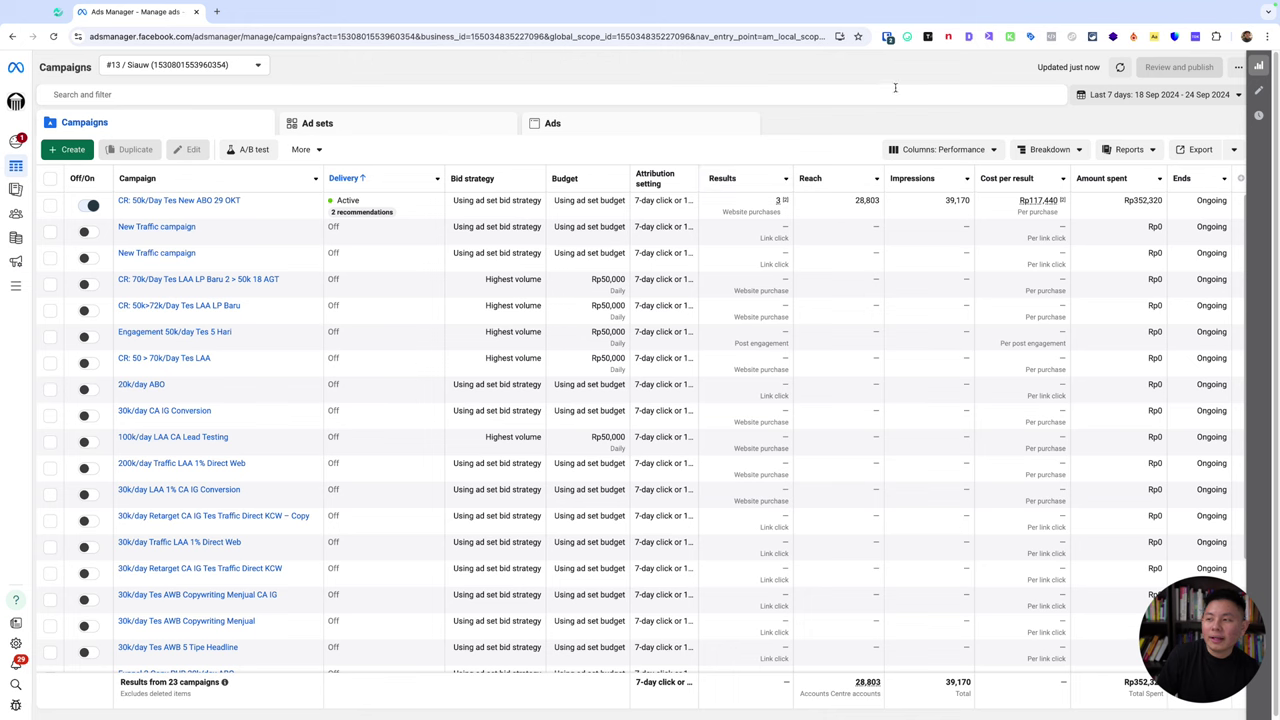
# Step: Start a new custom automated rule and name it "Rule 1"
pyautogui.click(300, 151)
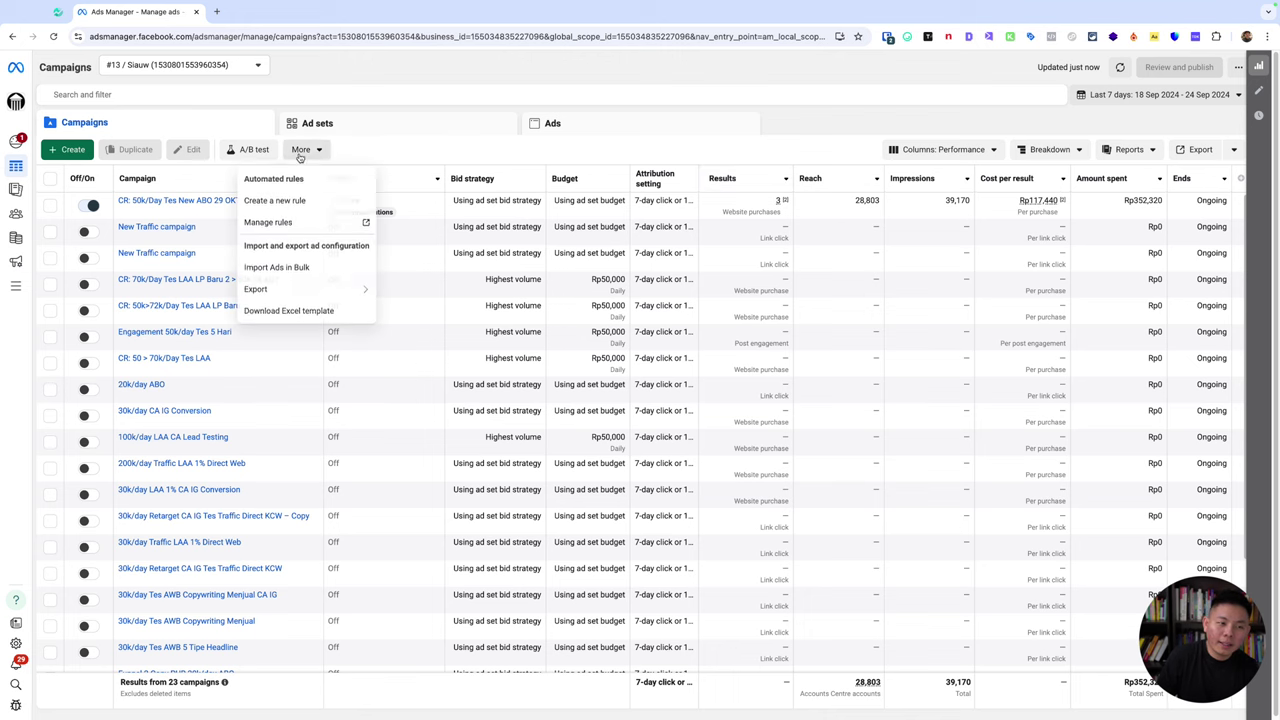
pyautogui.click(305, 209)
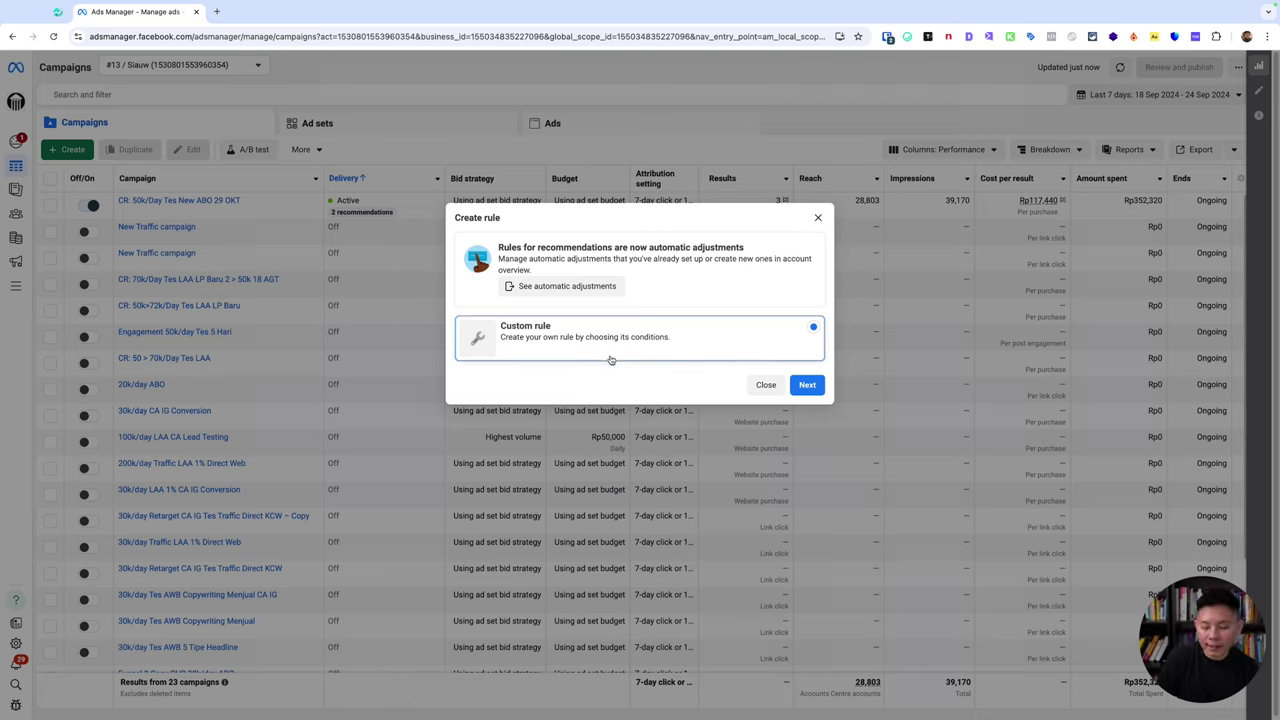
pyautogui.click(806, 384)
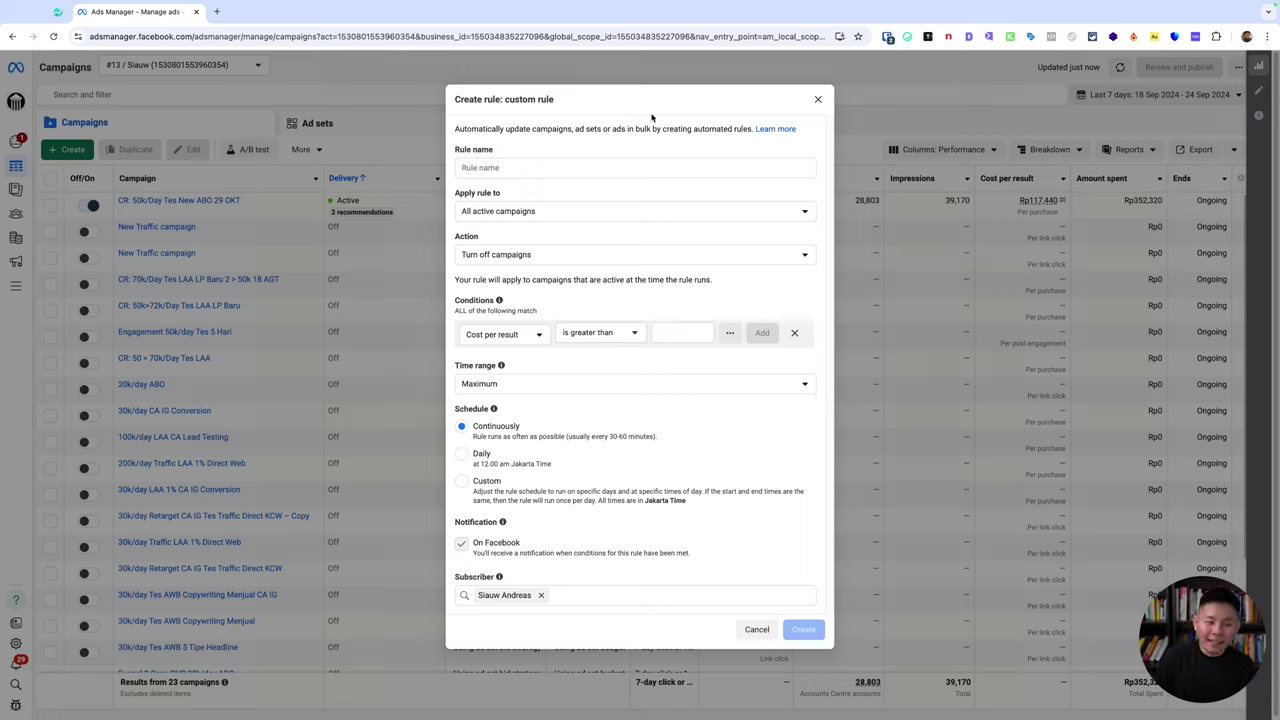
pyautogui.click(566, 170)
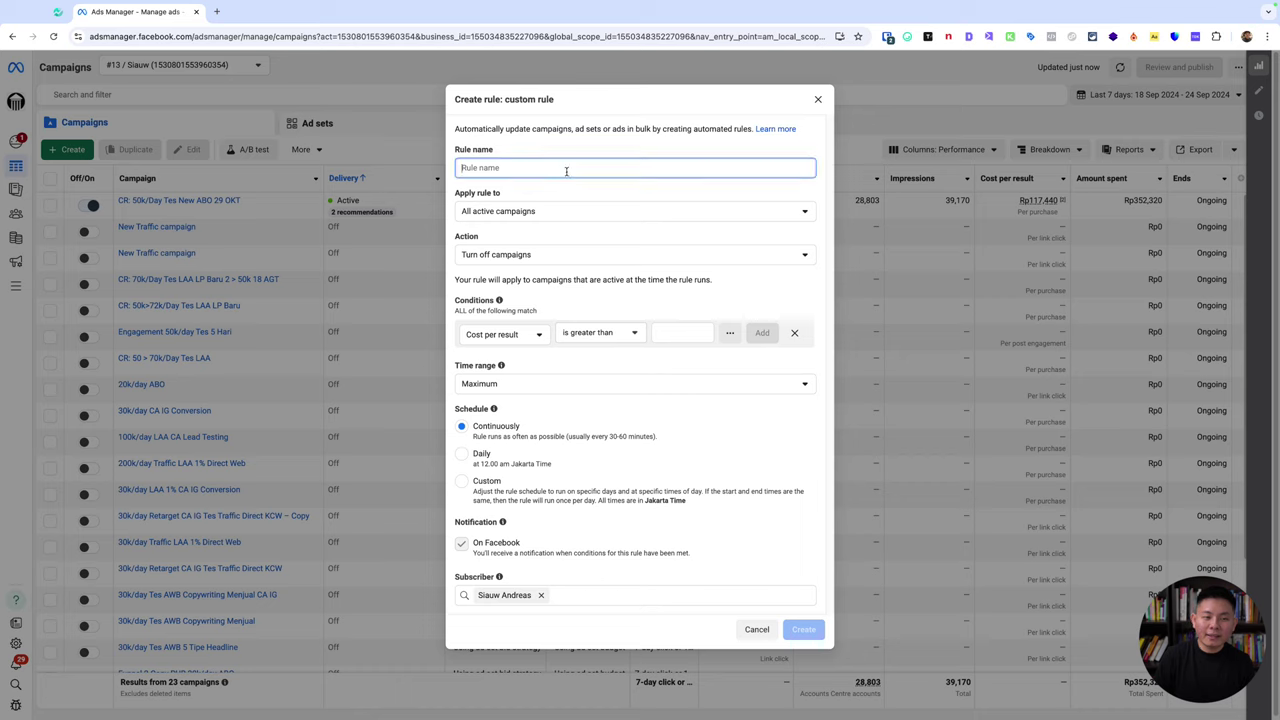
pyautogui.write('Rule 1')
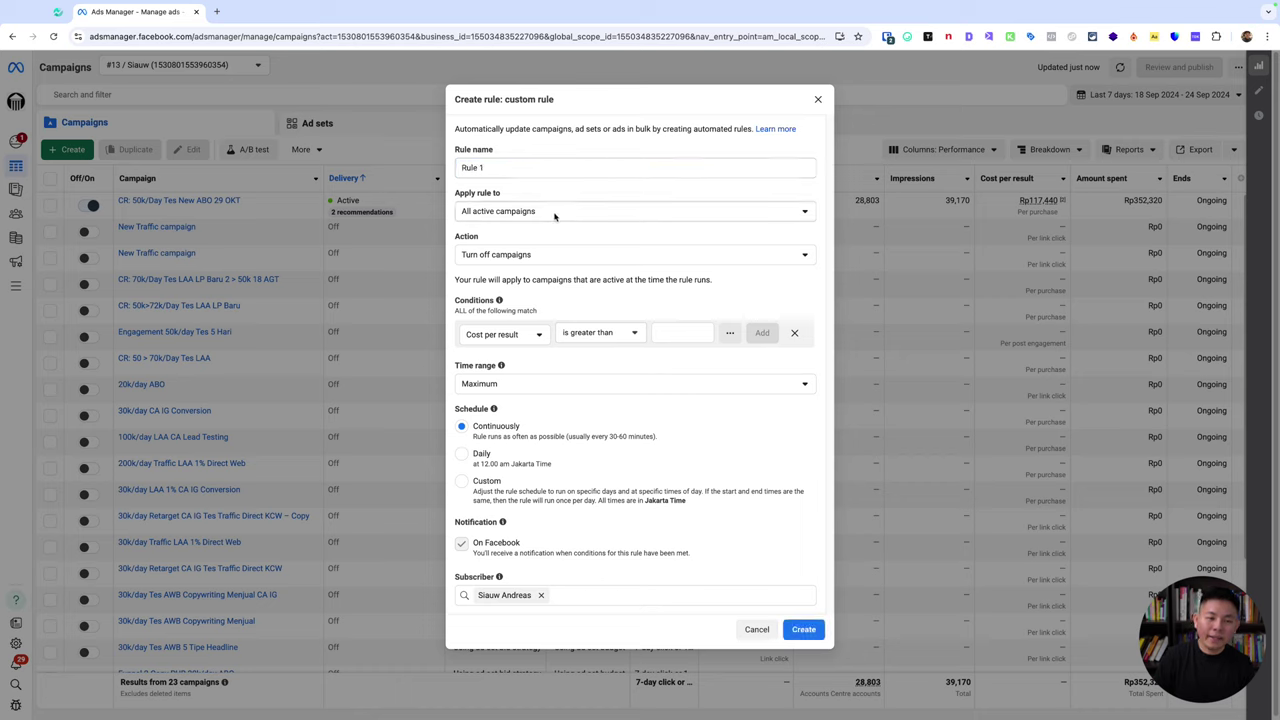
# Step: Show the options for what the rule applies to and underline the campaigns, ad sets and ads choices with the screen annotation tool
pyautogui.click(555, 215)
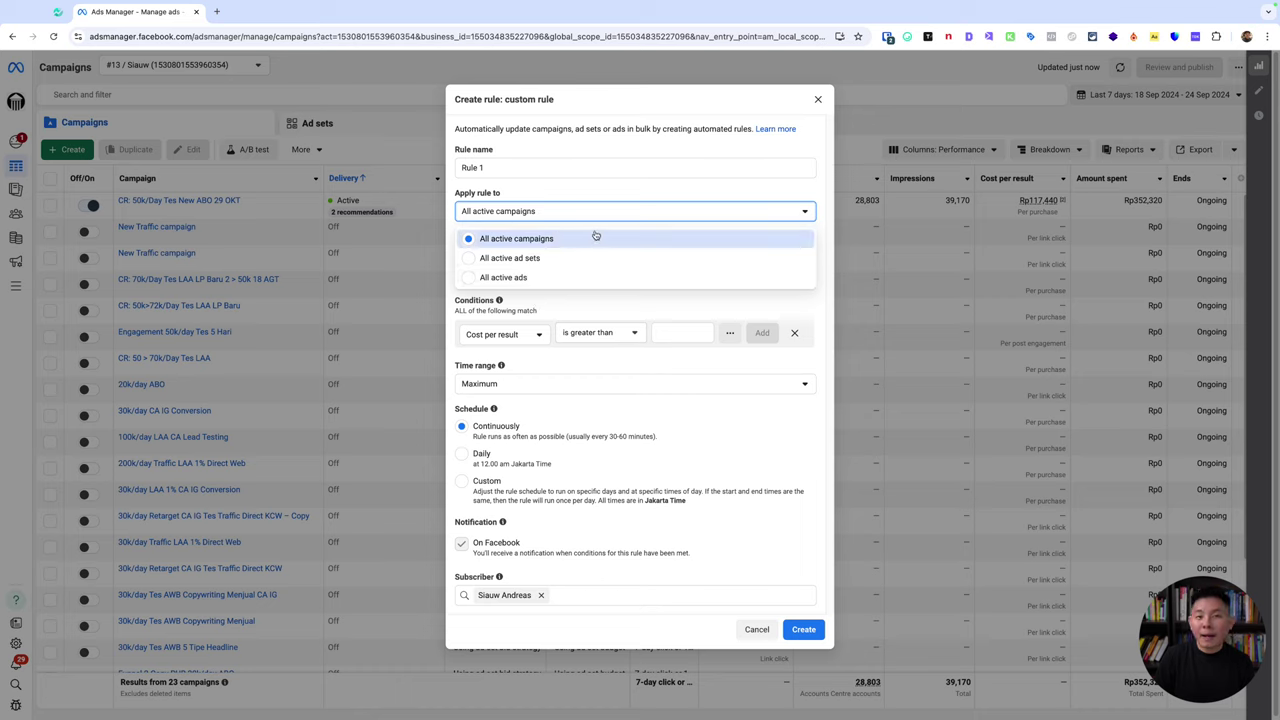
pyautogui.hotkey('ctrl', 'shift', 'a')
pyautogui.moveTo(463, 244); pyautogui.dragTo(552, 242)
pyautogui.moveTo(458, 268); pyautogui.dragTo(540, 258)
pyautogui.moveTo(479, 289); pyautogui.dragTo(556, 283)
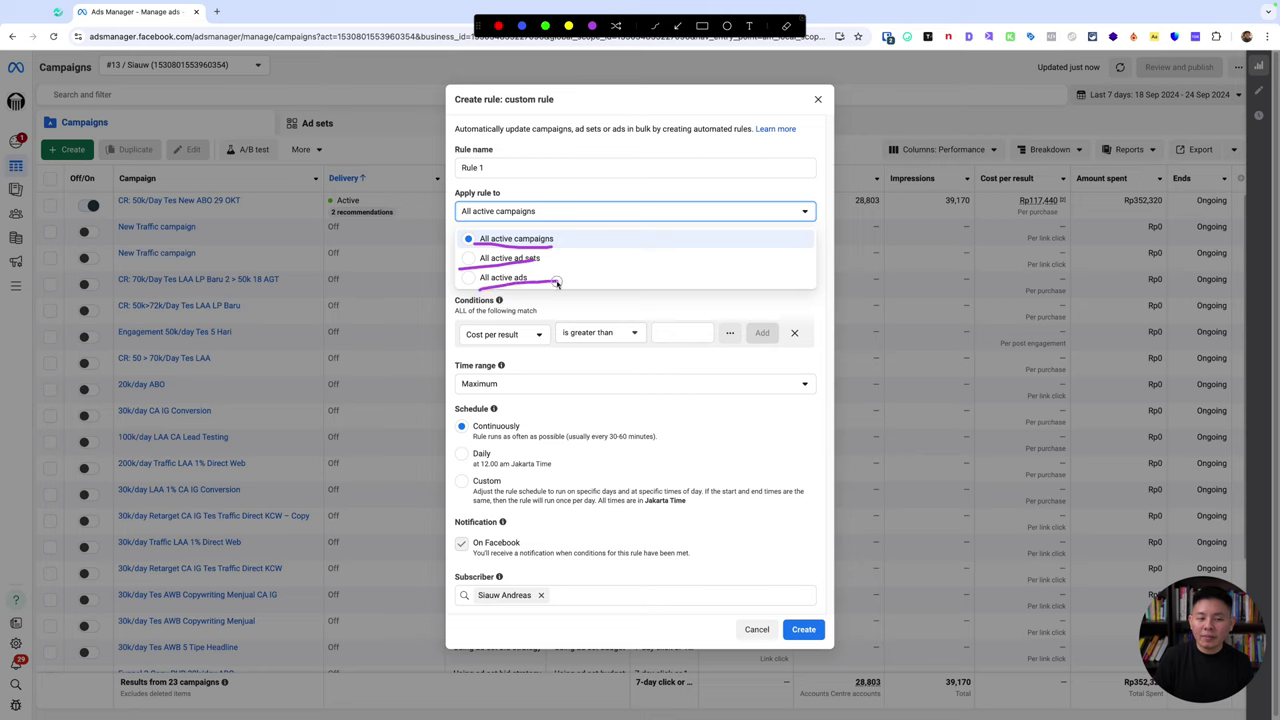
pyautogui.hotkey('ctrl', 'shift', 'a')
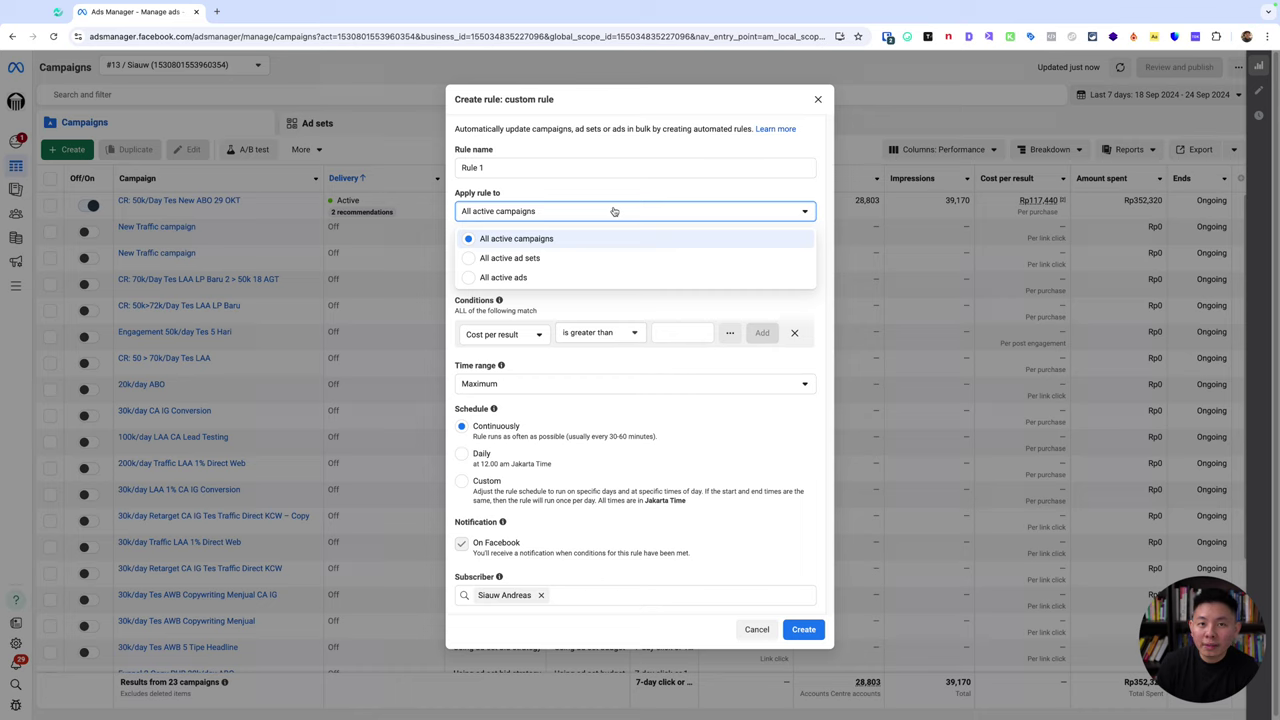
# Step: Sketch a large circle branching into four smaller circles as a screen annotation beside the rule dialog
pyautogui.hotkey('alt', 'shift', 'a')
pyautogui.moveTo(939, 184)
pyautogui.mouseDown()
pyautogui.moveTo(886, 232)
pyautogui.moveTo(945, 190)
pyautogui.mouseUp()
pyautogui.moveTo(920, 266)
pyautogui.mouseDown()
pyautogui.moveTo(832, 336)
pyautogui.moveTo(933, 318)
pyautogui.moveTo(932, 350)
pyautogui.mouseUp()
pyautogui.moveTo(973, 262)
pyautogui.mouseDown()
pyautogui.moveTo(986, 388)
pyautogui.moveTo(1115, 348)
pyautogui.mouseUp()
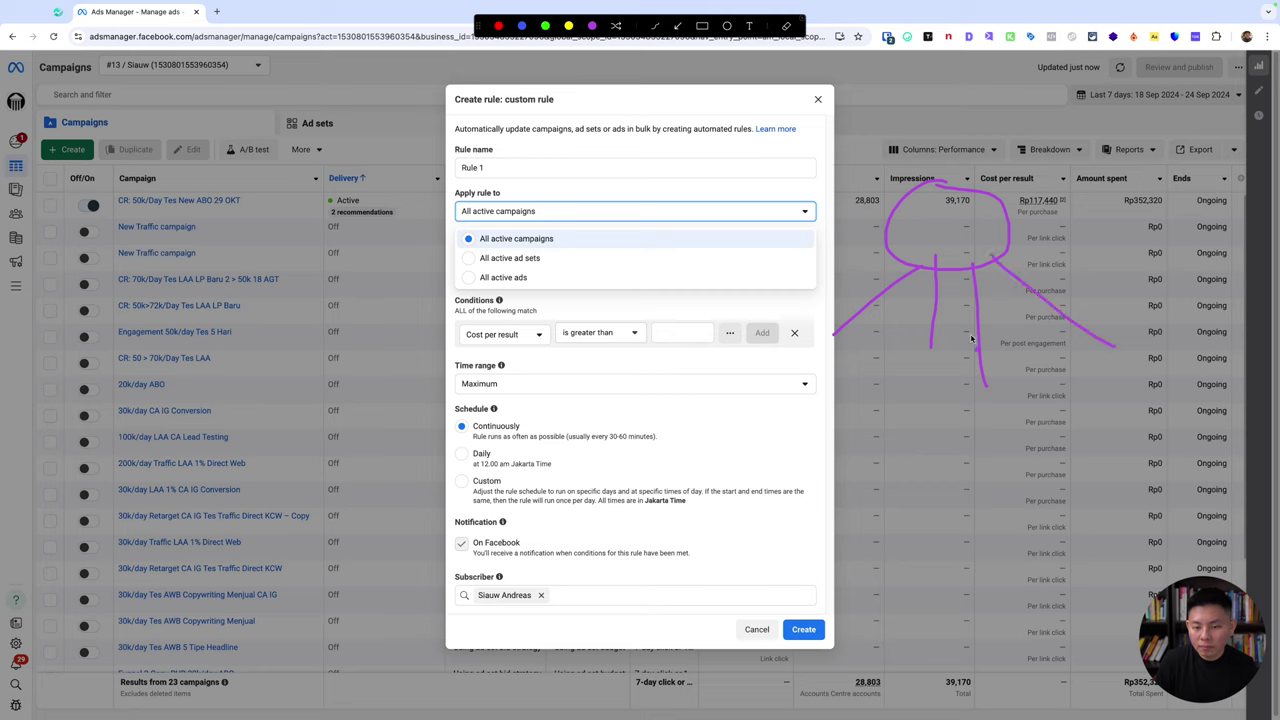
pyautogui.moveTo(823, 313)
pyautogui.mouseDown()
pyautogui.moveTo(848, 348)
pyautogui.moveTo(777, 380)
pyautogui.mouseUp()
pyautogui.moveTo(918, 354)
pyautogui.mouseDown()
pyautogui.moveTo(877, 405)
pyautogui.moveTo(914, 350)
pyautogui.moveTo(1034, 428)
pyautogui.mouseUp()
pyautogui.moveTo(1100, 360)
pyautogui.mouseDown()
pyautogui.moveTo(1094, 400)
pyautogui.moveTo(1103, 355)
pyautogui.mouseUp()
pyautogui.click(1126, 370)
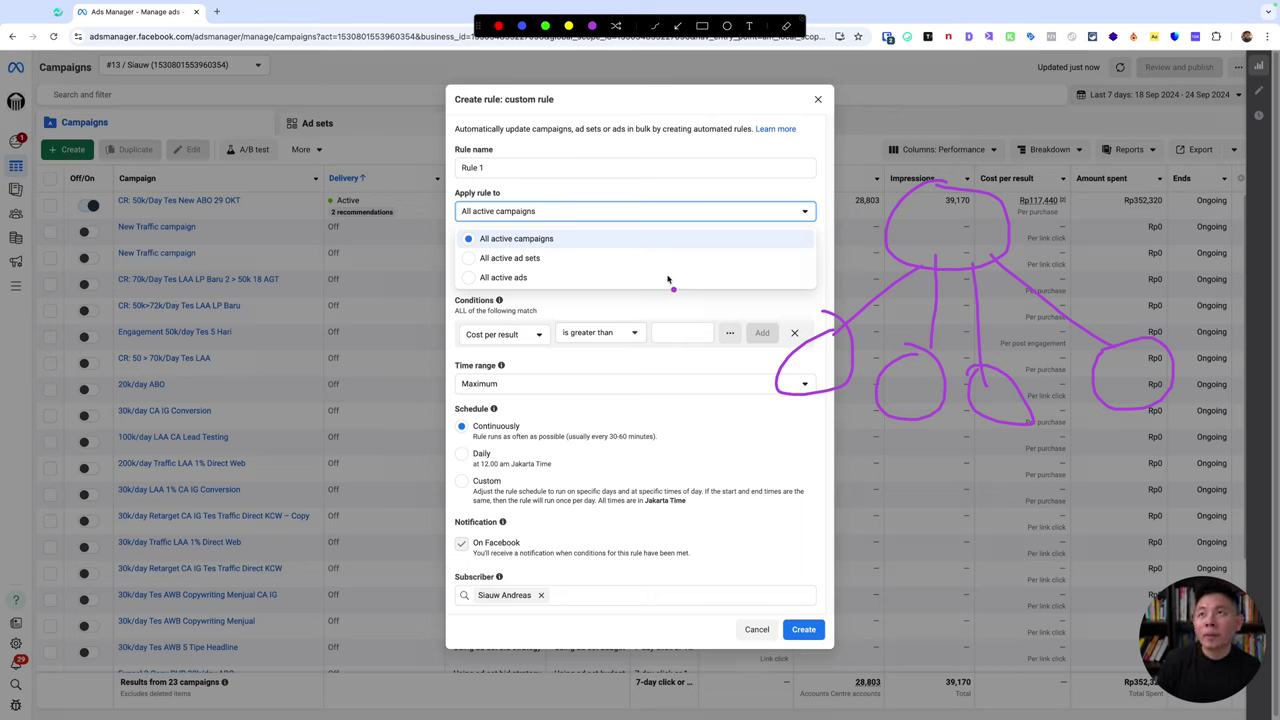
# Step: Apply the rule to all active ads and look through the metrics available for its condition
pyautogui.click(528, 277)
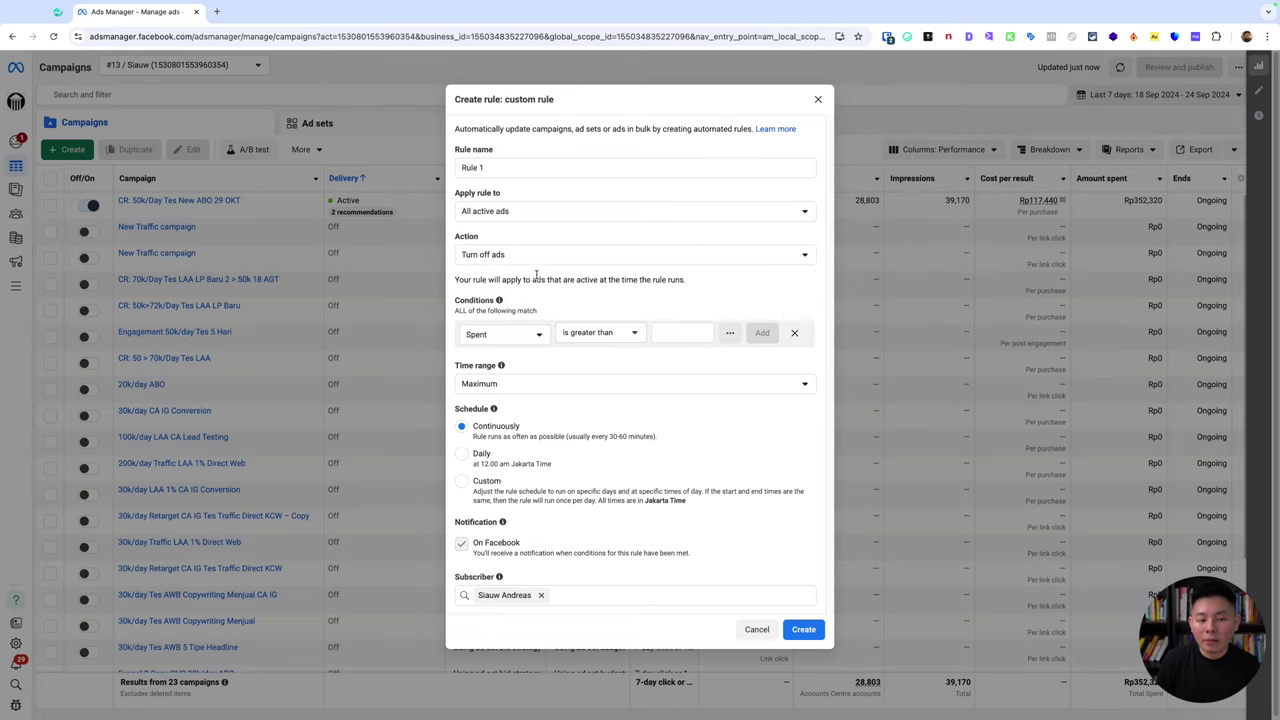
pyautogui.click(509, 338)
pyautogui.scroll(-5, 530, 440)
pyautogui.scroll(-3, 530, 440)
pyautogui.scroll(10, 530, 440)
pyautogui.click(540, 335)
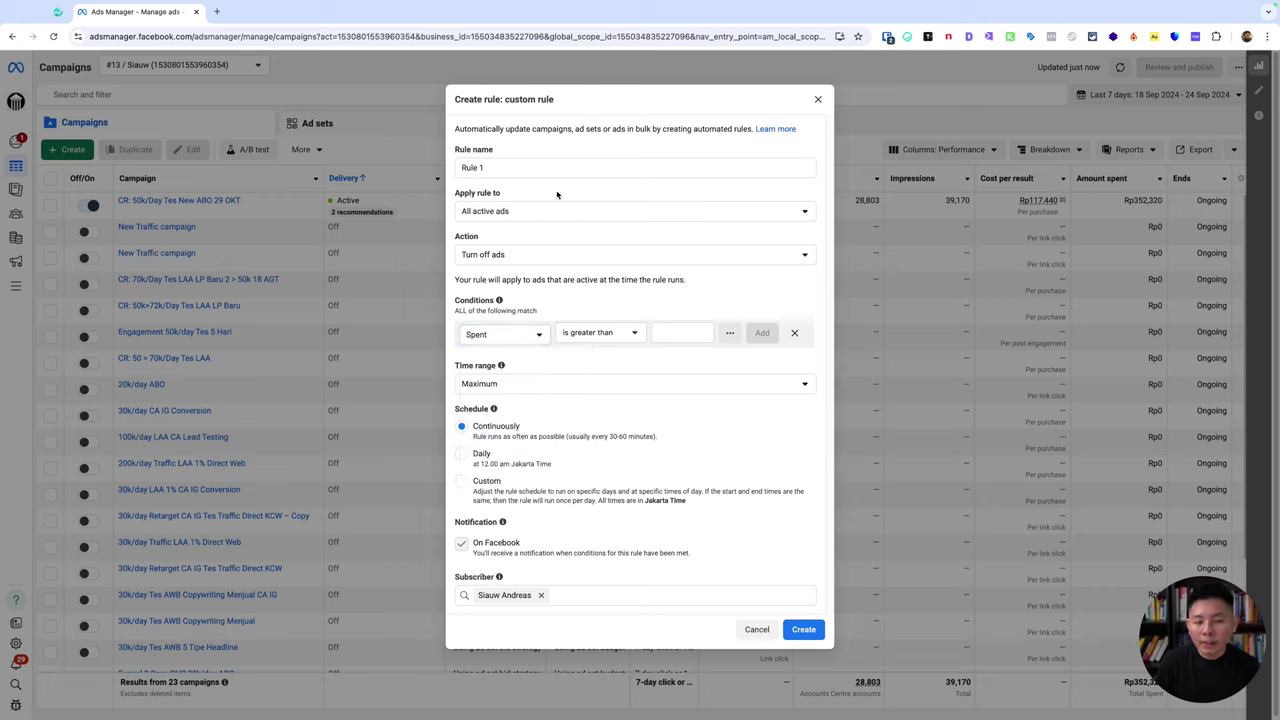
# Step: Set the rule to apply to all active campaigns
pyautogui.click(557, 210)
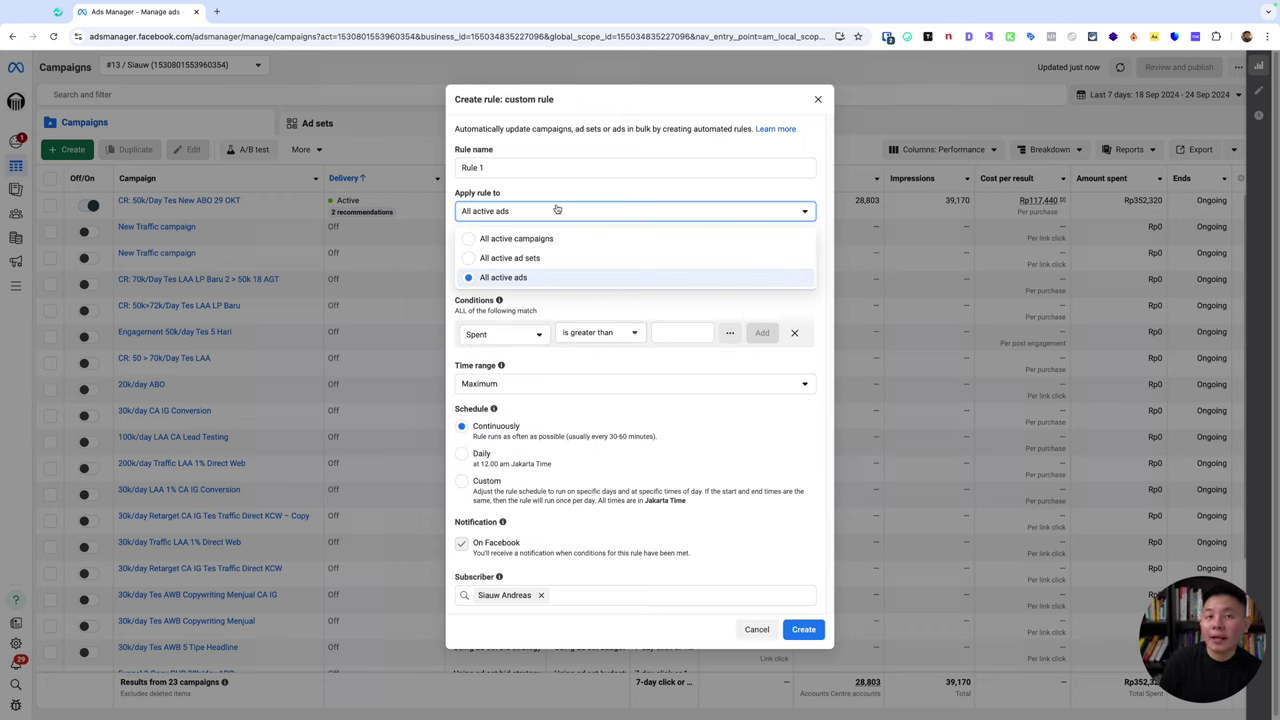
pyautogui.click(557, 238)
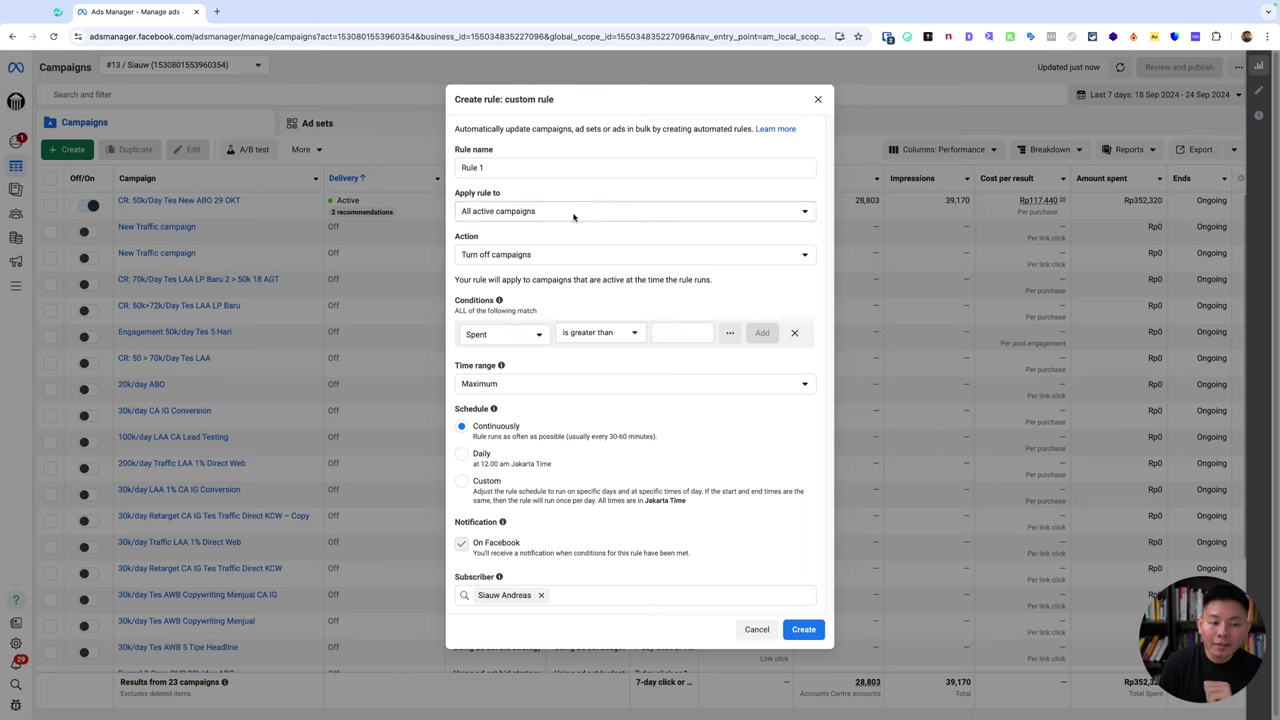
# Step: Set the rule's action to Increase daily budget by and show the action frequency options
pyautogui.click(590, 255)
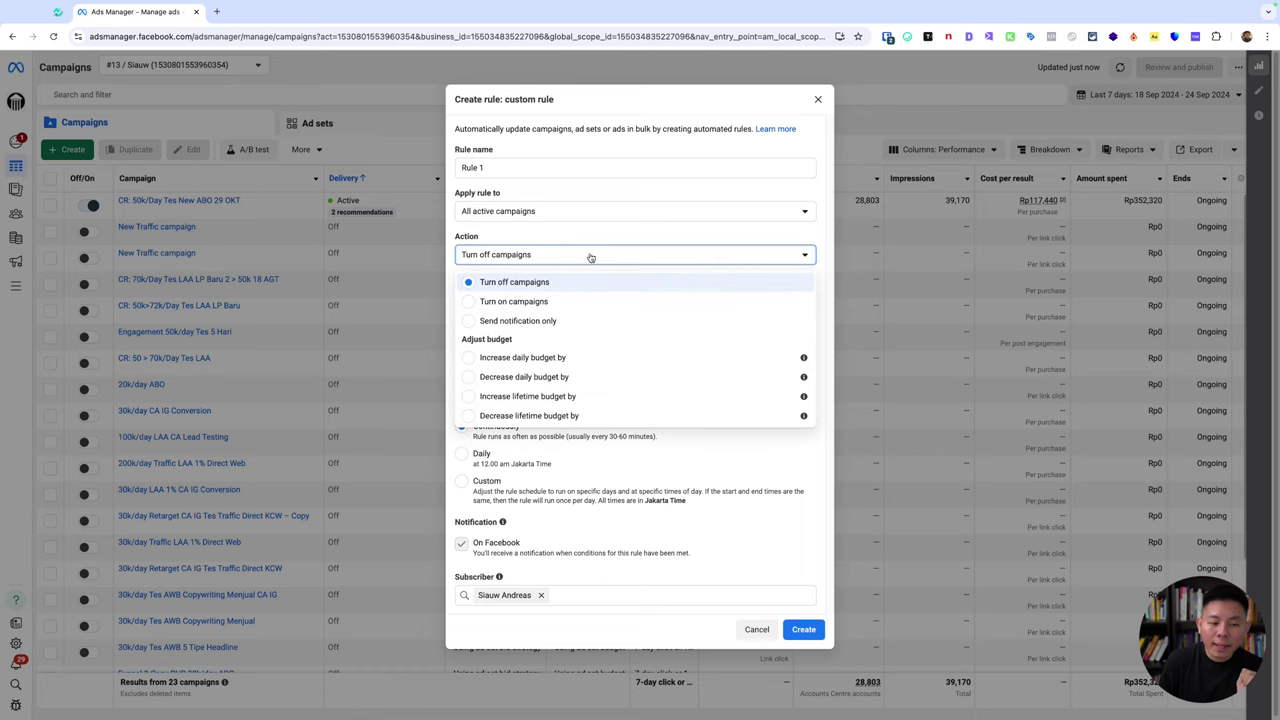
pyautogui.click(570, 360)
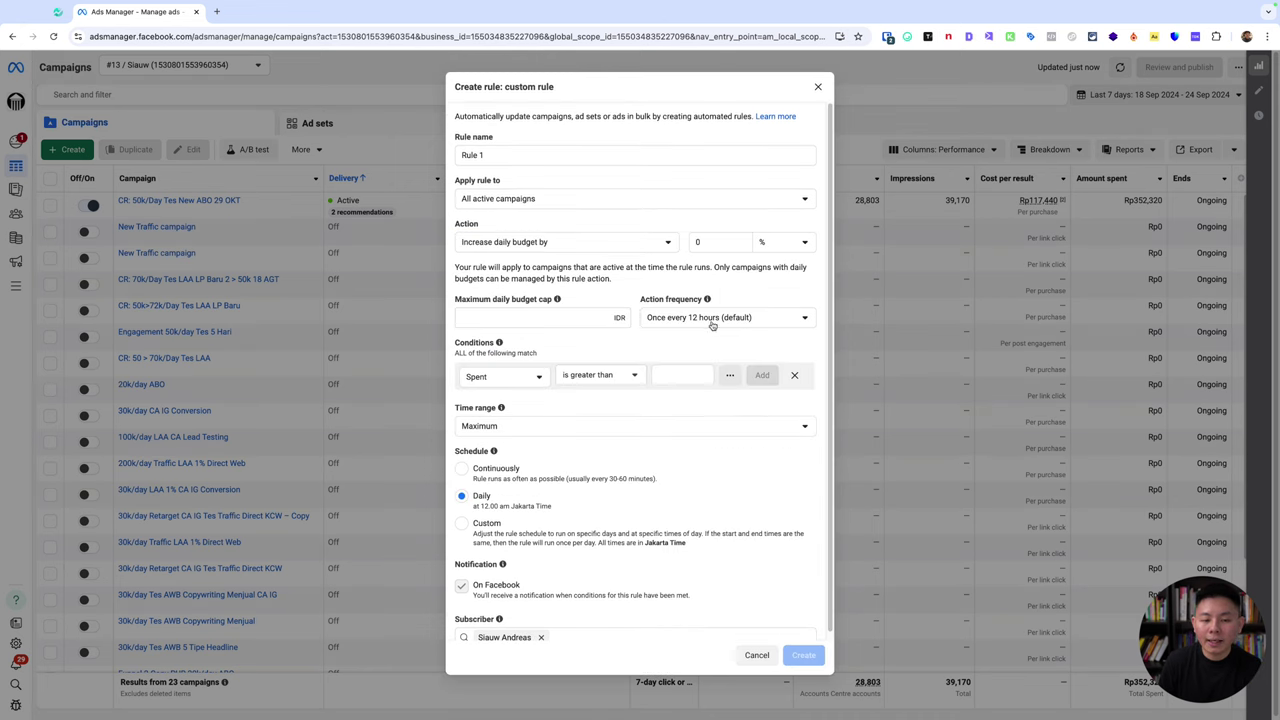
pyautogui.click(719, 318)
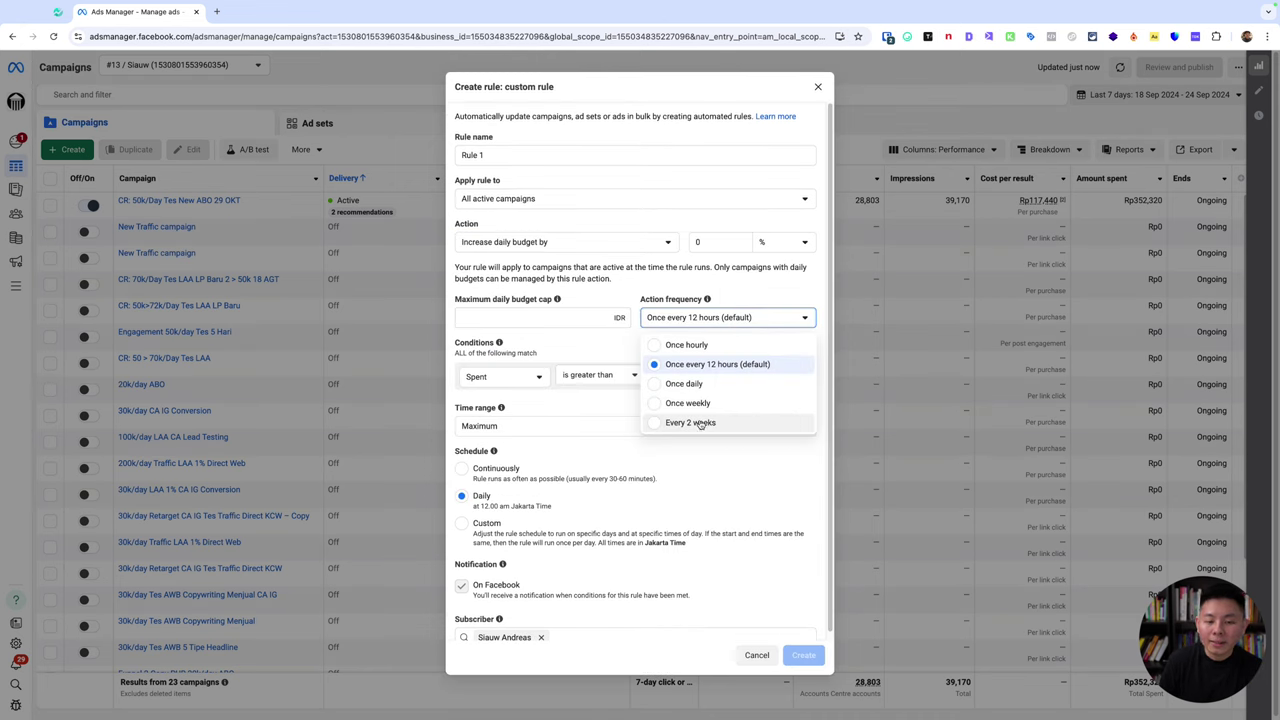
# Step: Set the rule's action to Turn off campaigns
pyautogui.click(598, 242)
pyautogui.click(598, 242)
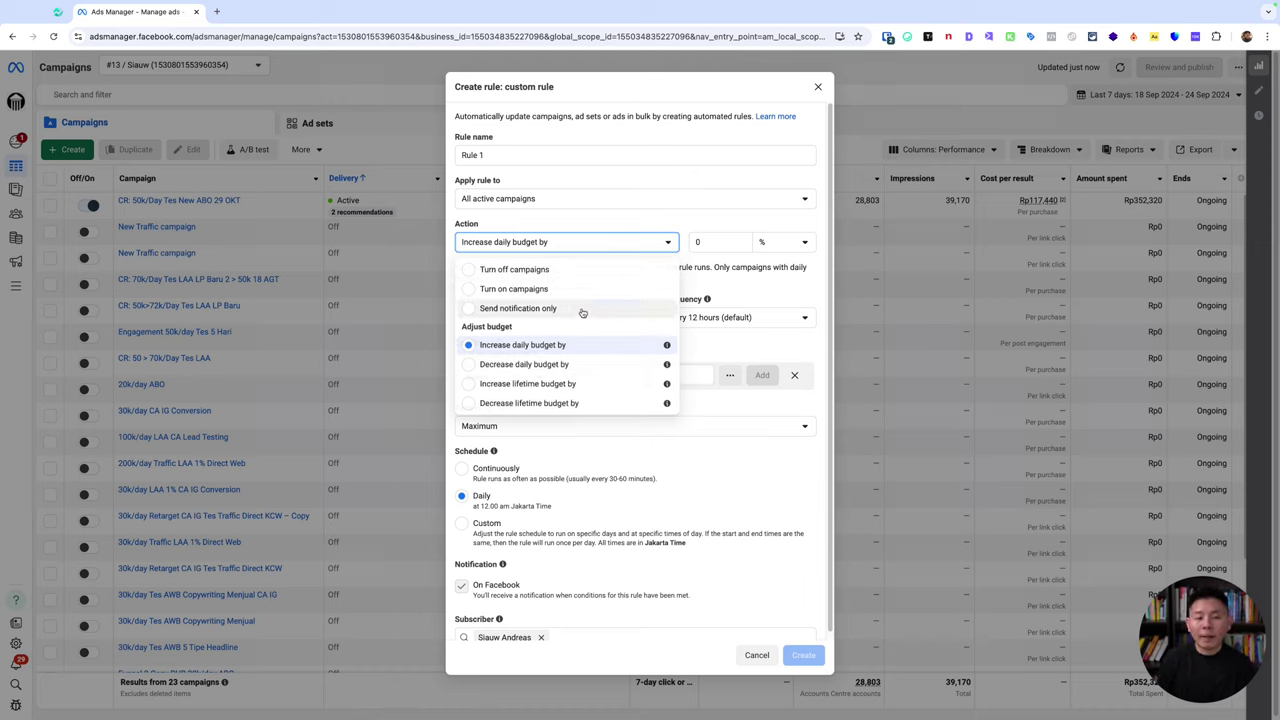
pyautogui.click(562, 273)
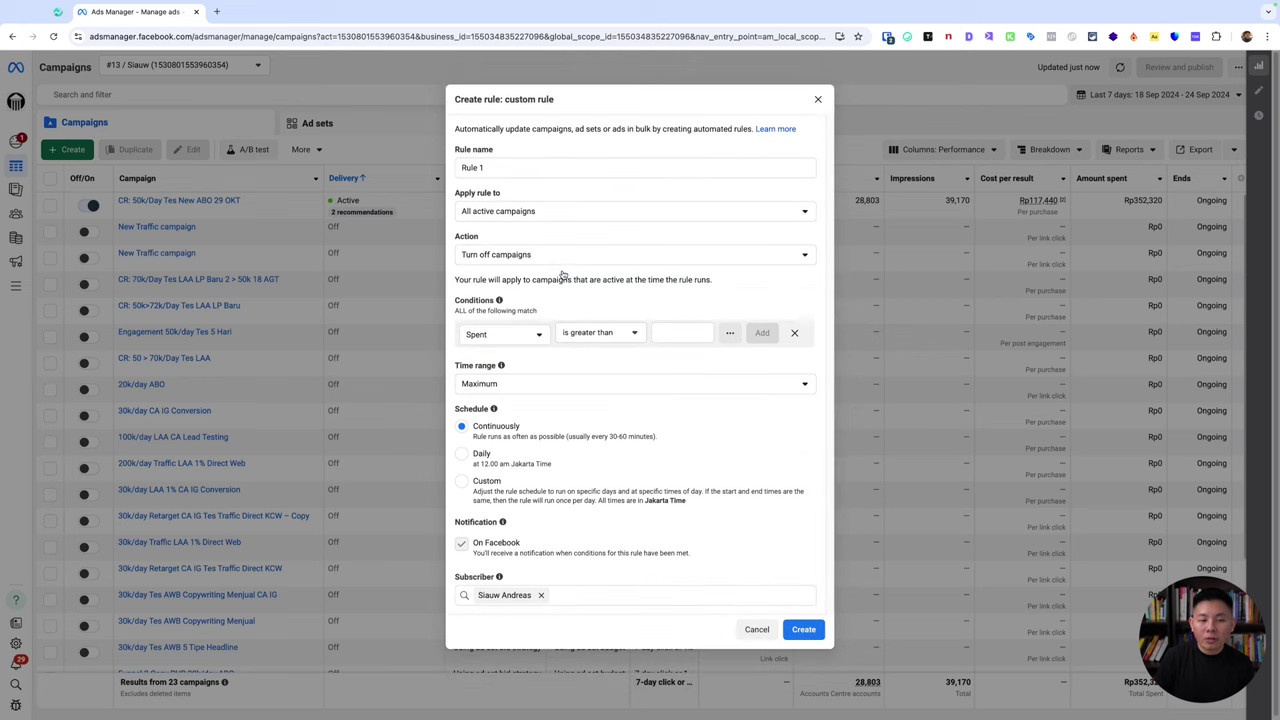
# Step: Set the condition metric of the rule to Frequency
pyautogui.click(515, 339)
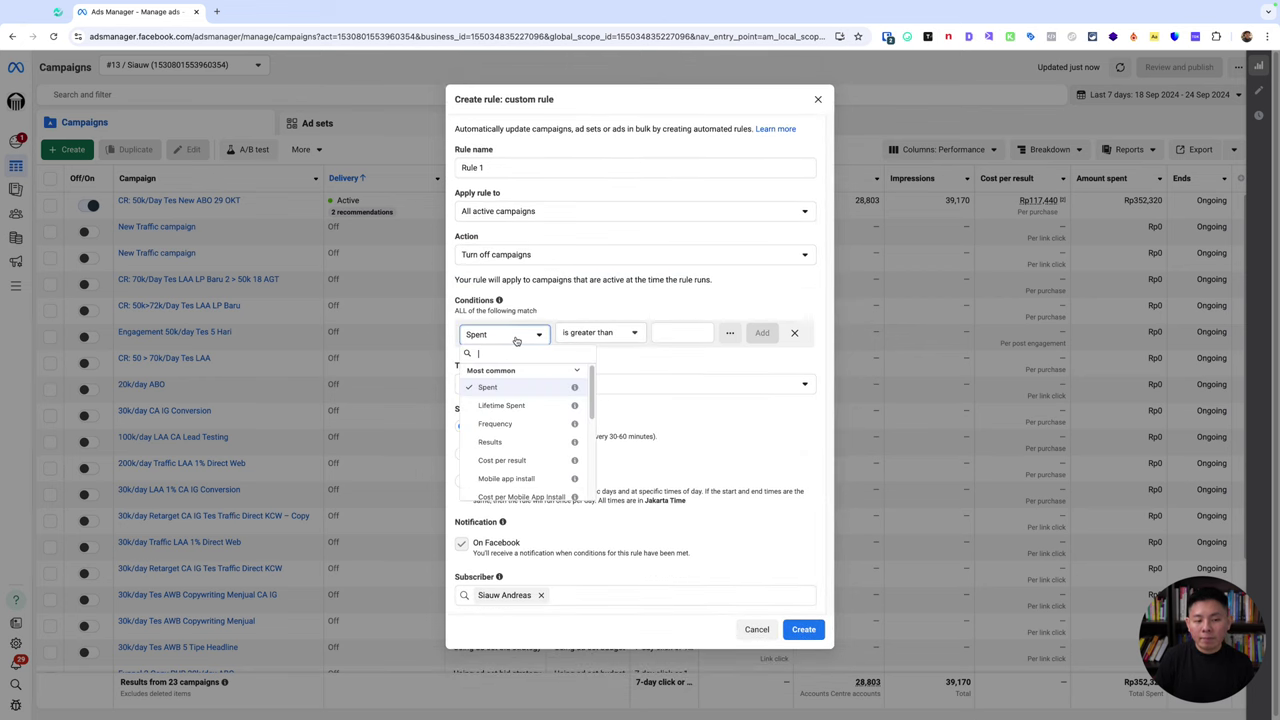
pyautogui.click(517, 341)
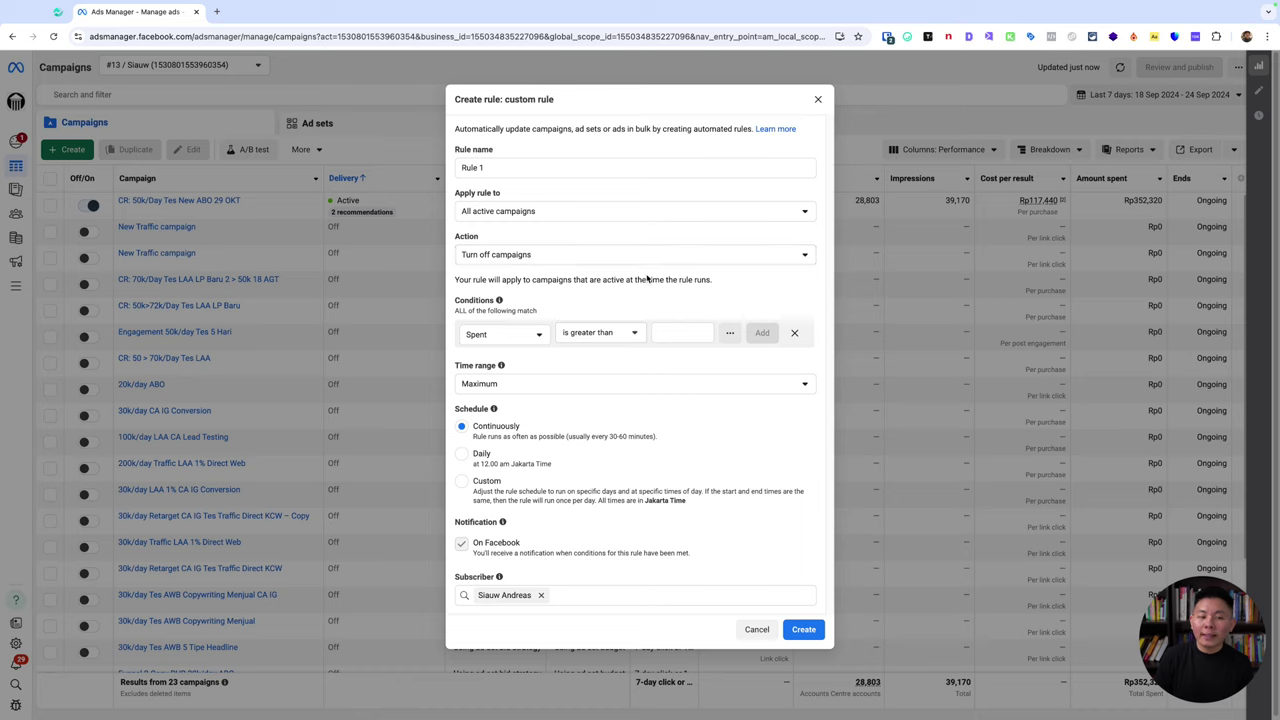
pyautogui.click(517, 337)
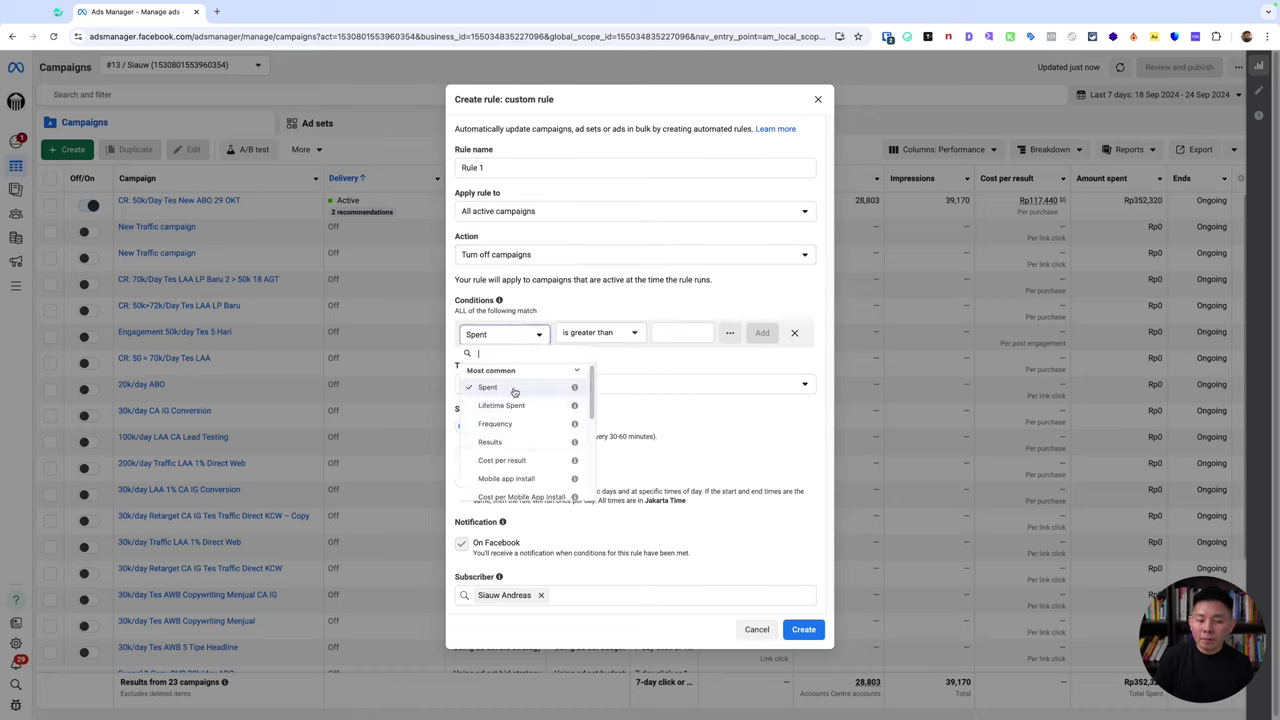
pyautogui.click(534, 427)
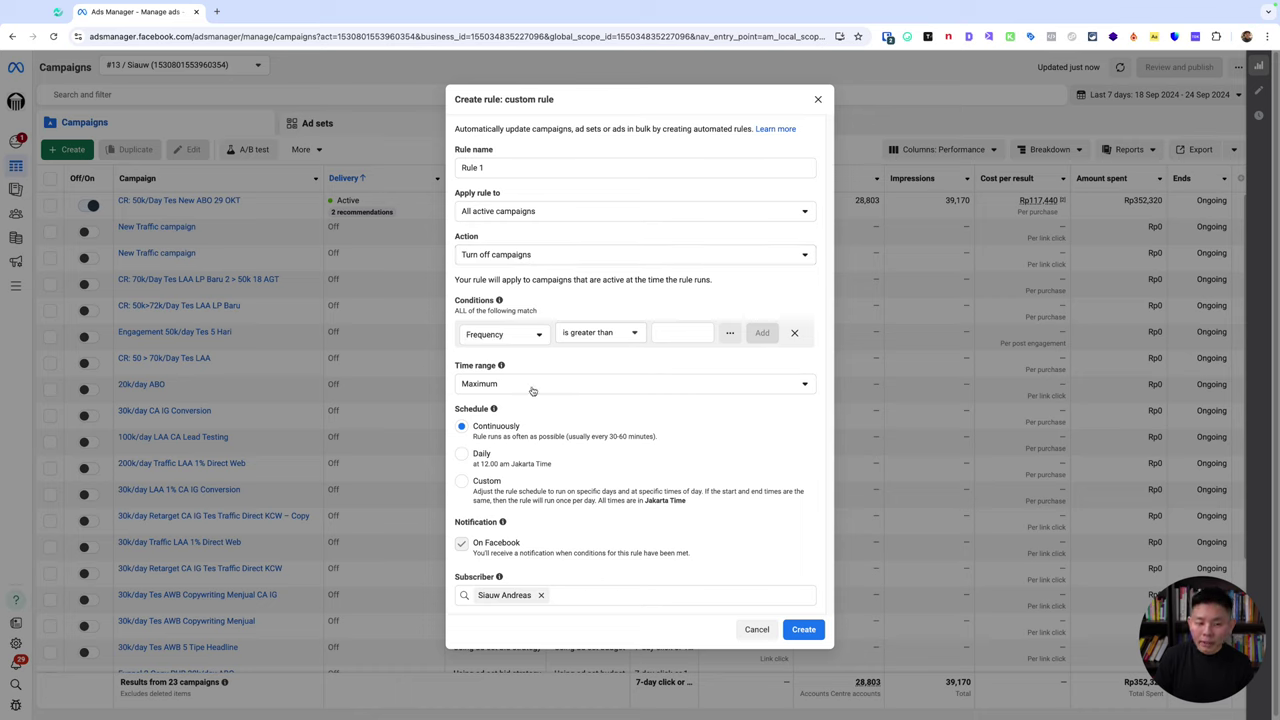
# Step: Set the condition metric of the rule to Cost per result
pyautogui.click(517, 337)
pyautogui.scroll(-1, 527, 430)
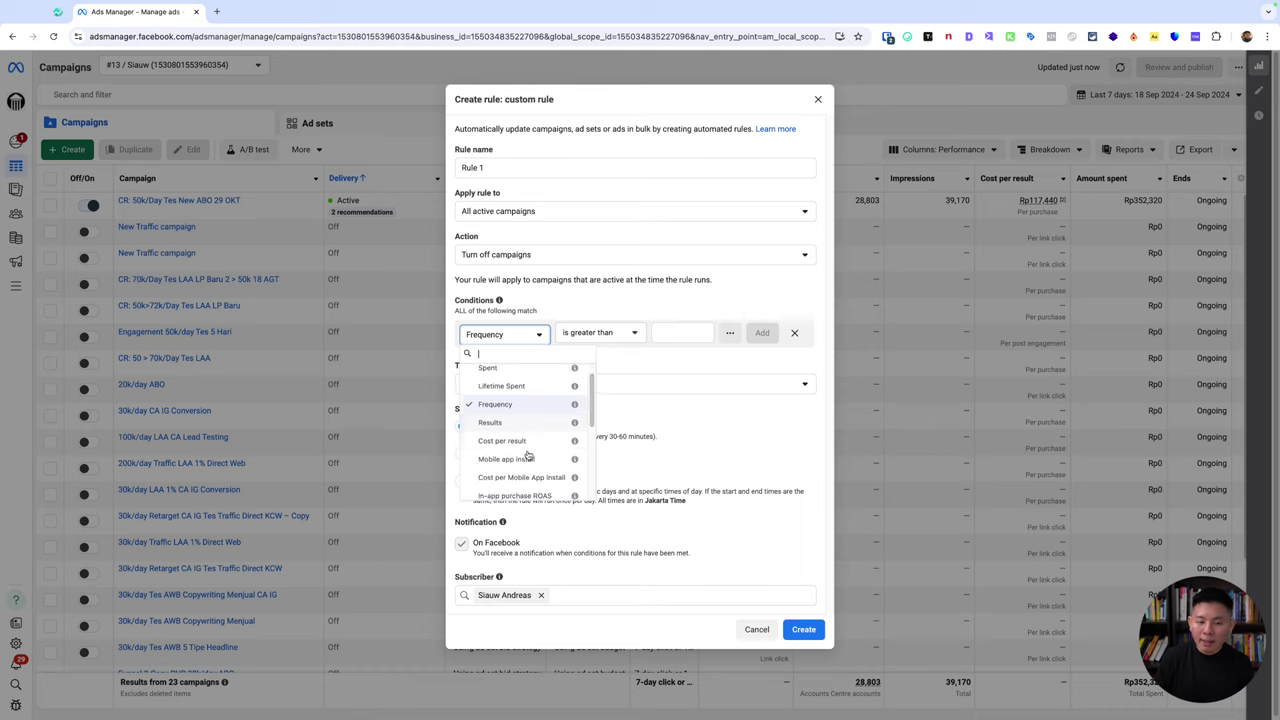
pyautogui.click(516, 449)
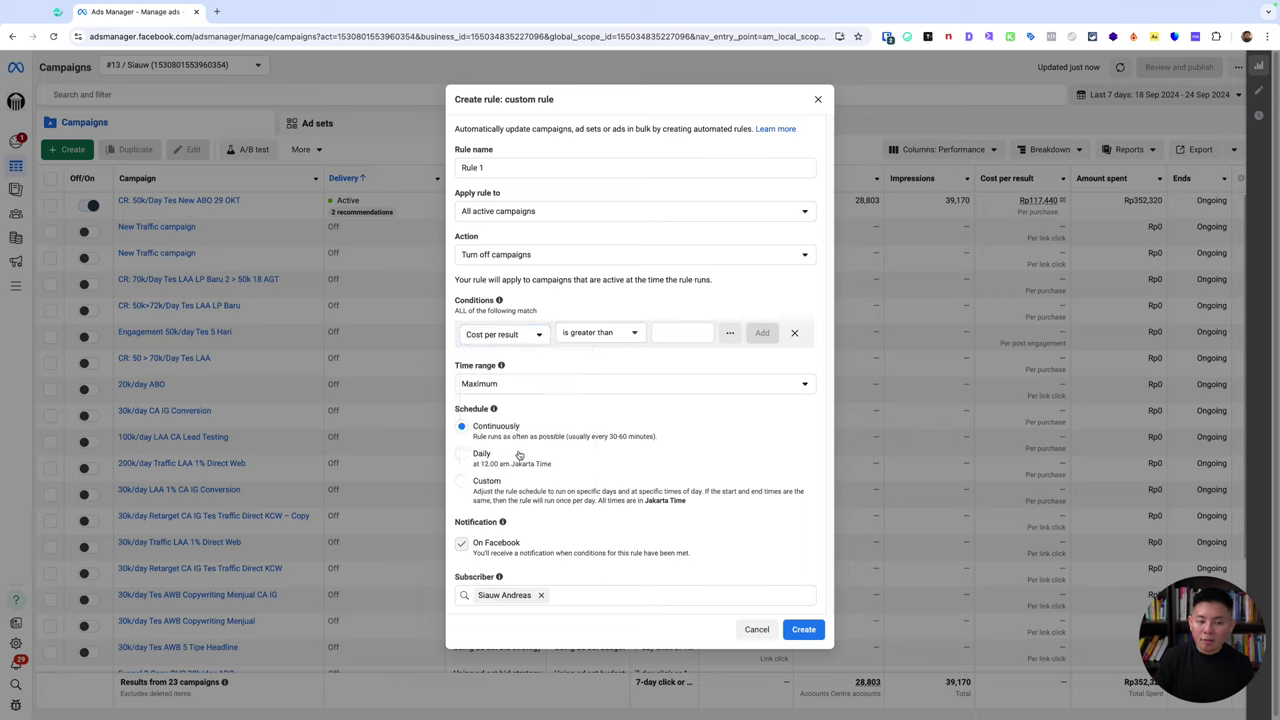
# Step: Examine the full list of condition metrics, from the most common ones to the ROAS and website conversion categories
pyautogui.click(507, 336)
pyautogui.scroll(-3, 523, 414)
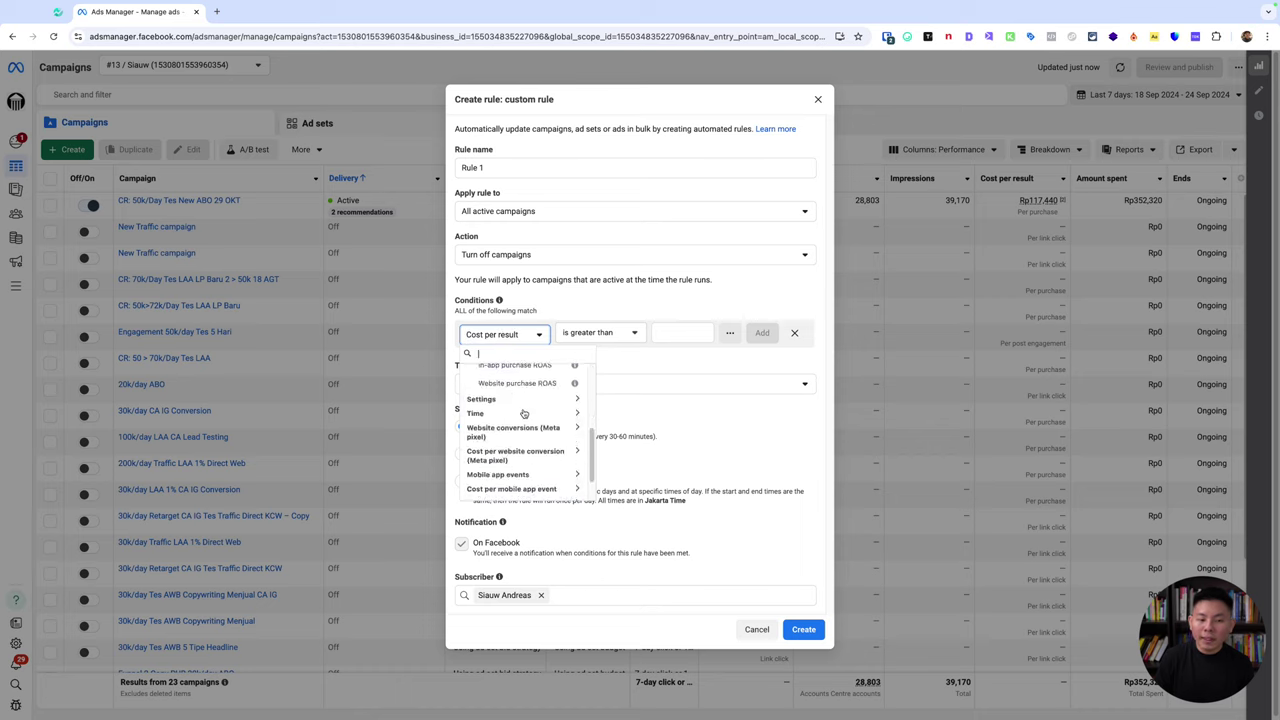
pyautogui.scroll(3, 523, 413)
pyautogui.scroll(-1, 540, 432)
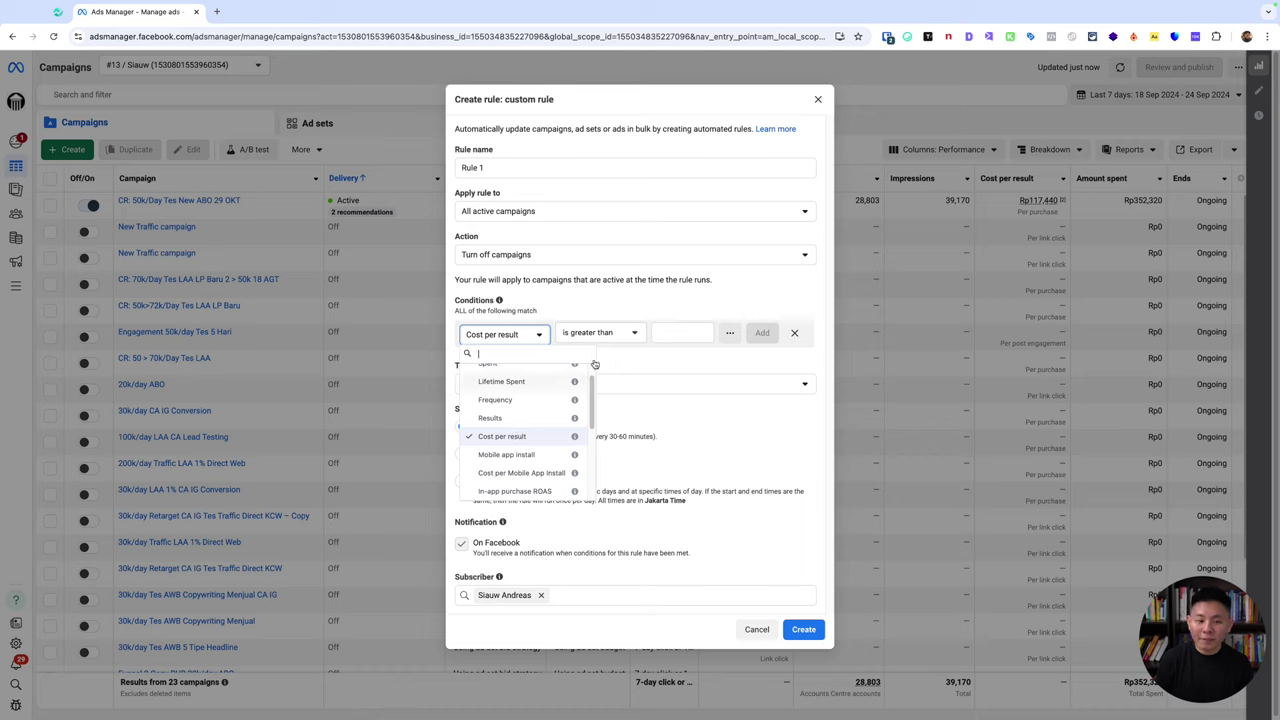
pyautogui.scroll(-5, 522, 440)
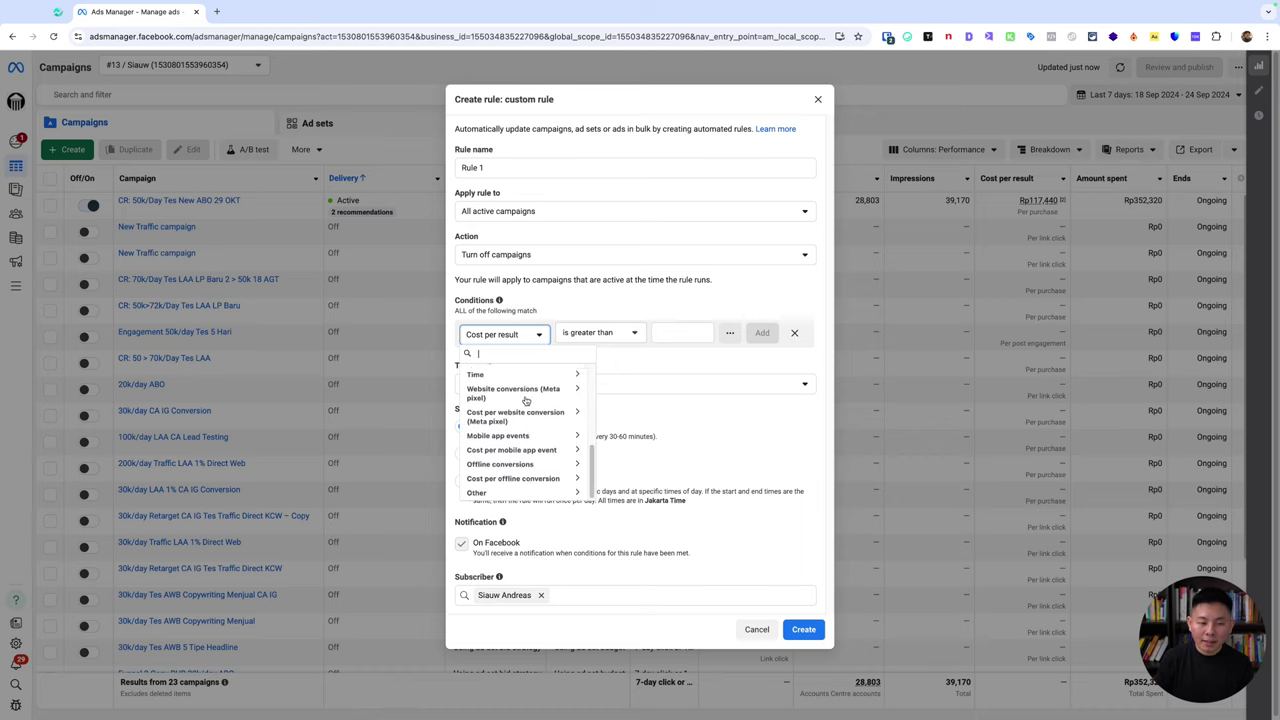
pyautogui.scroll(1, 523, 438)
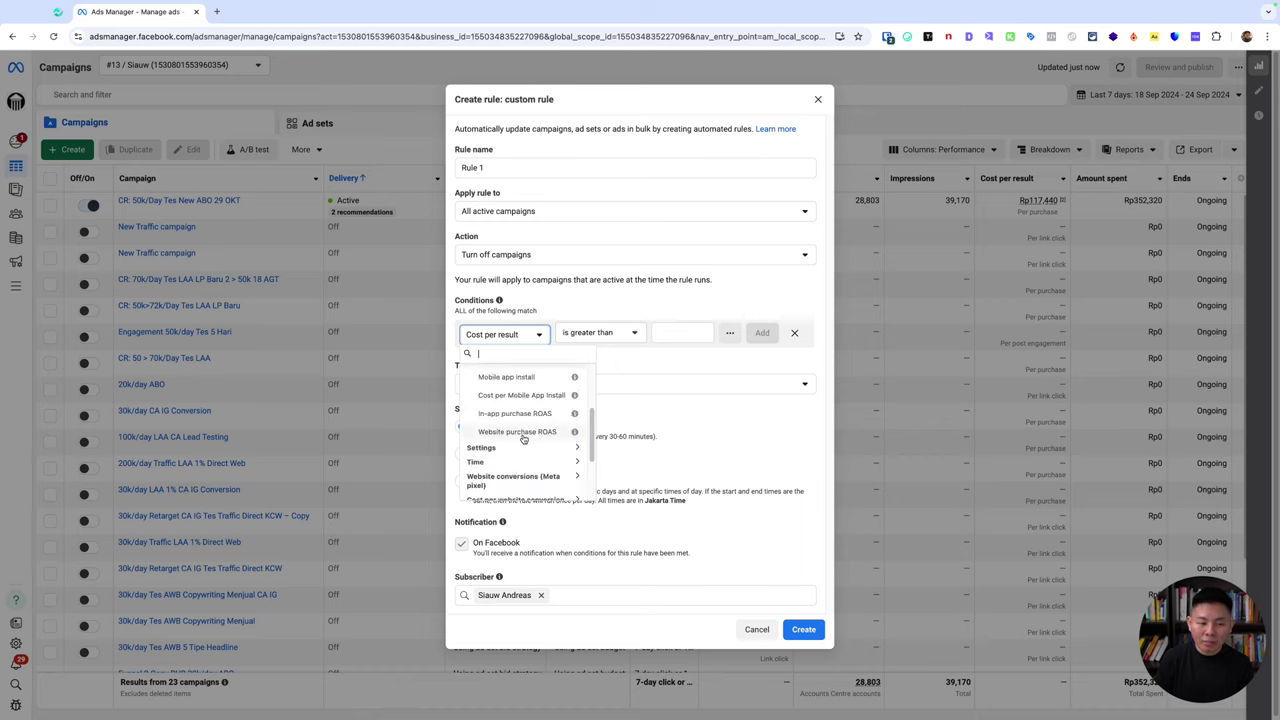
pyautogui.scroll(3, 518, 481)
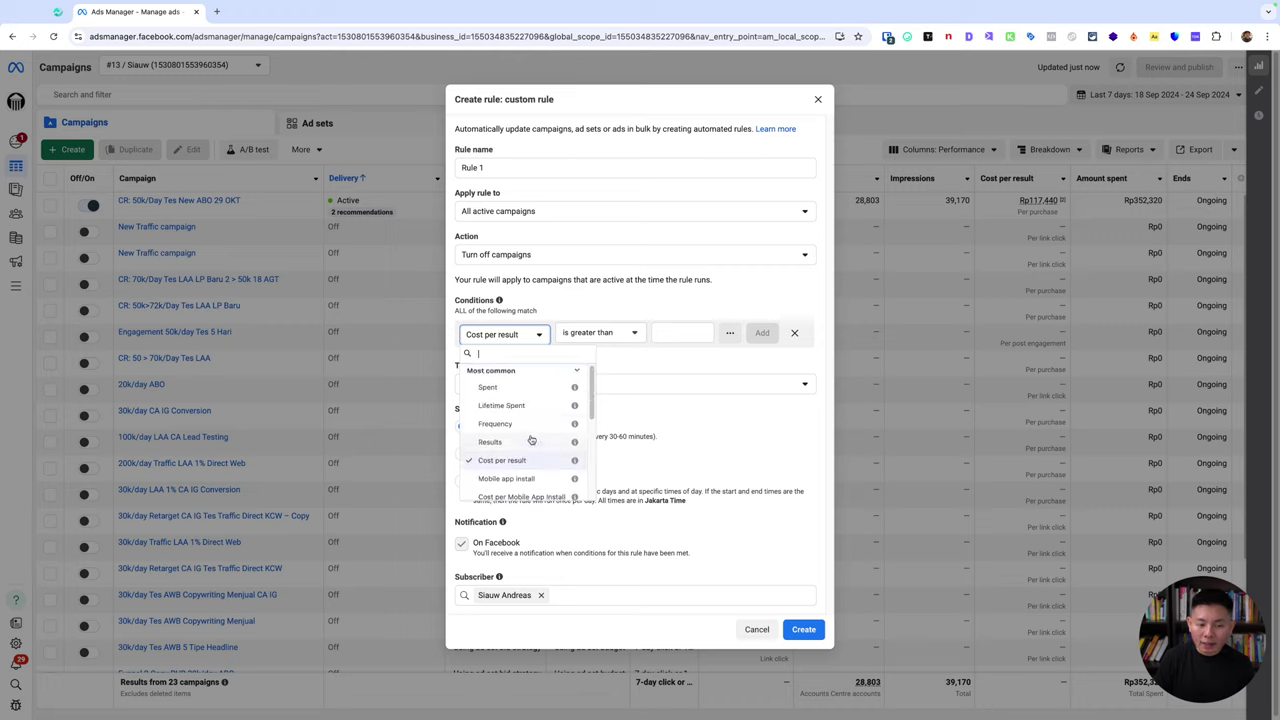
pyautogui.scroll(-3, 524, 463)
pyautogui.scroll(3, 535, 455)
pyautogui.click(671, 386)
pyautogui.click(665, 384)
pyautogui.click(625, 358)
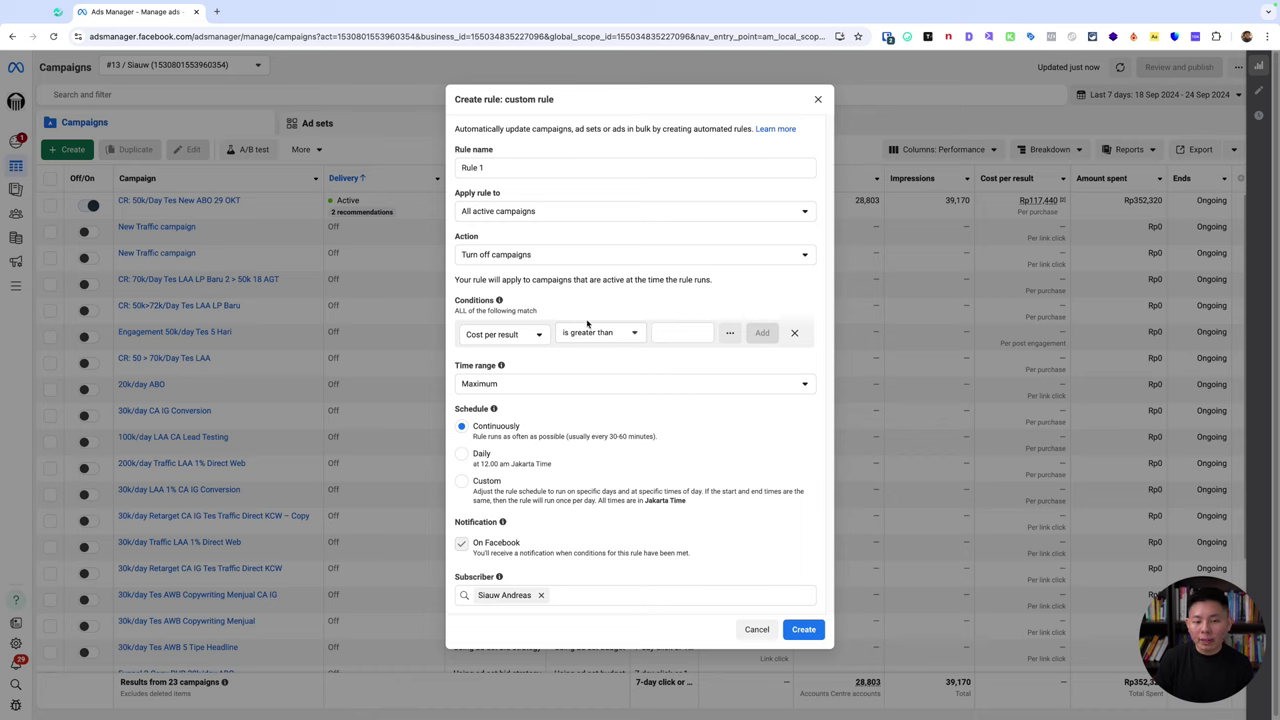
# Step: Add a condition that Cost per result is greater than Rp170,000, keeping the default additional filter options
pyautogui.click(589, 334)
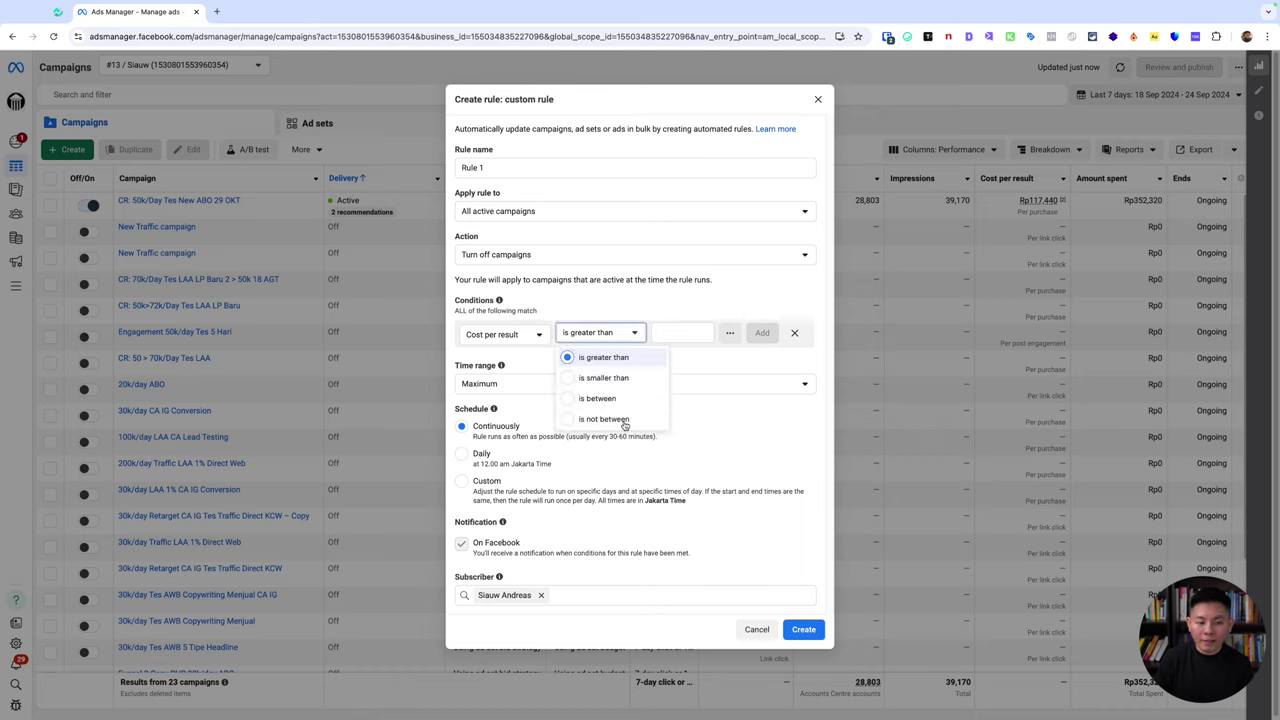
pyautogui.click(632, 357)
pyautogui.click(669, 332)
pyautogui.click(729, 332)
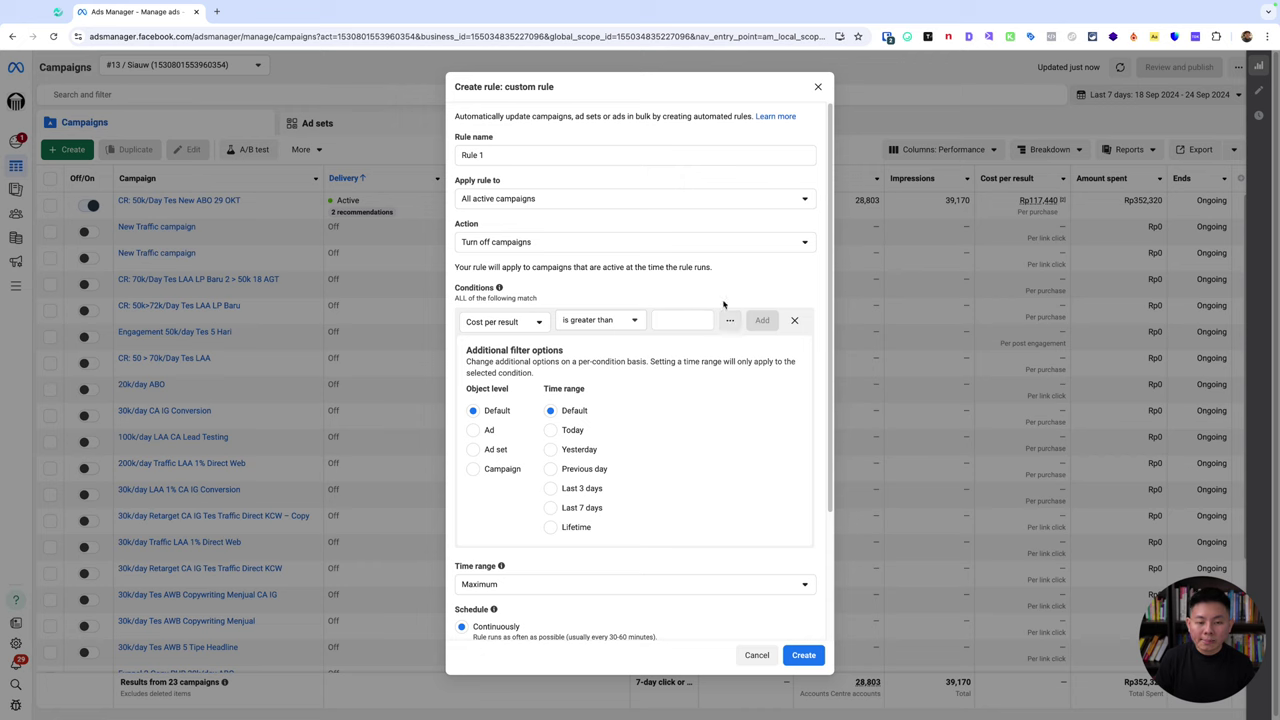
pyautogui.click(722, 329)
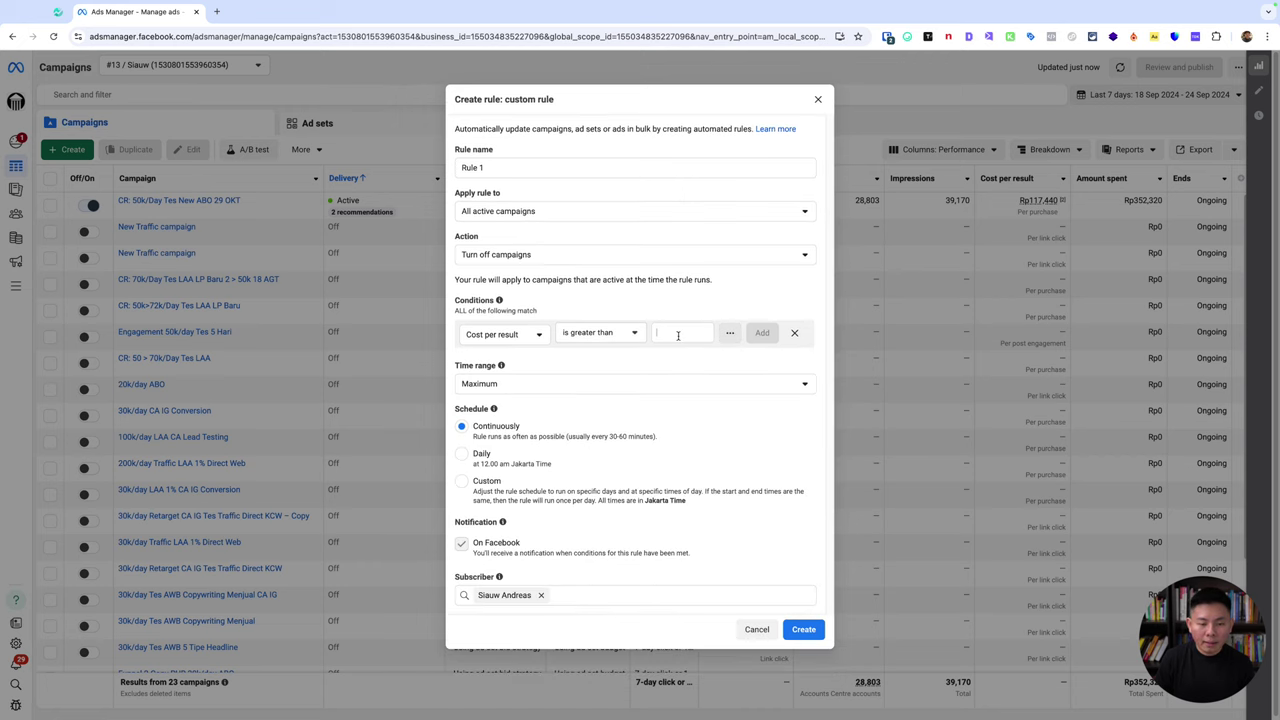
pyautogui.write('170')
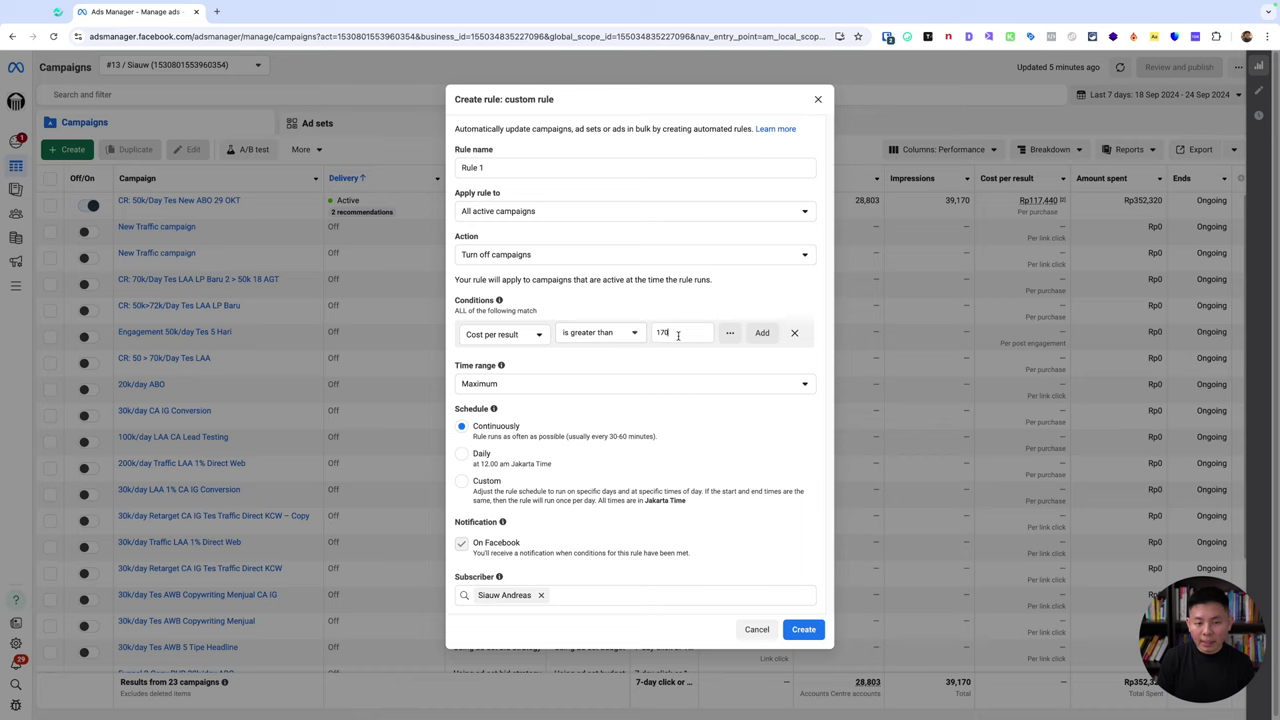
pyautogui.click(762, 332)
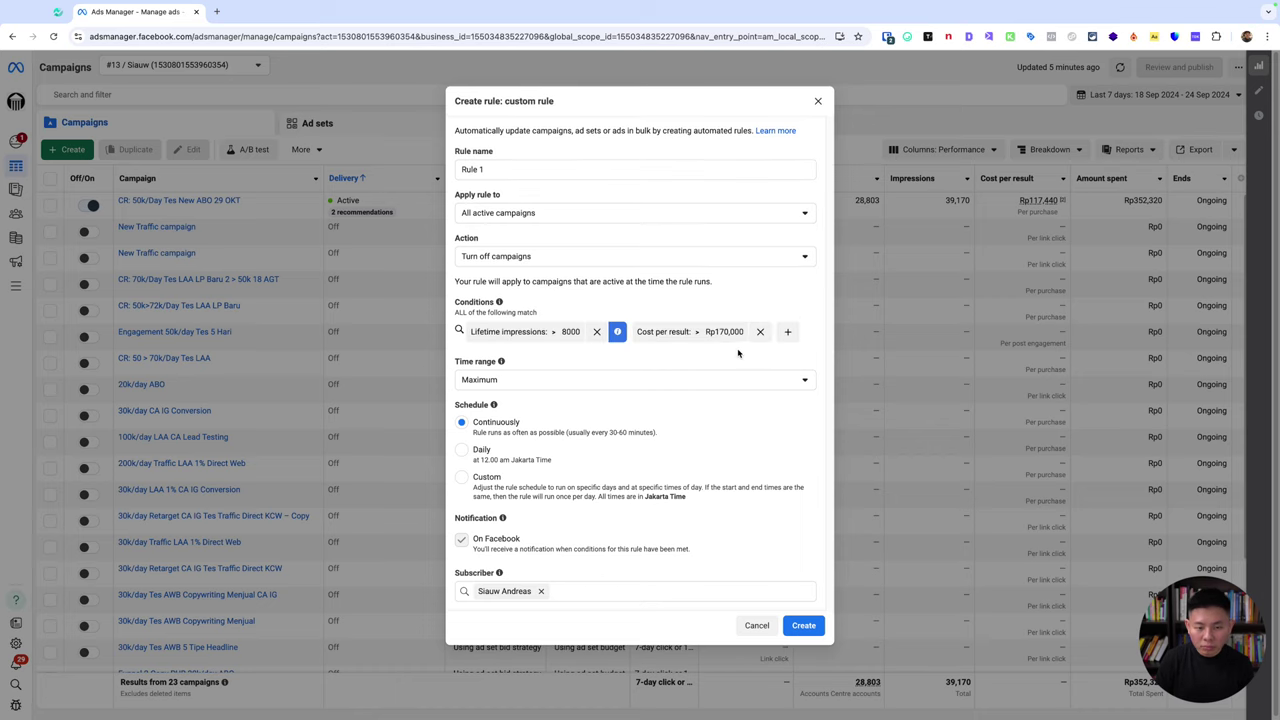
# Step: Review the settings of the Lifetime impressions and Cost per result conditions, including the available comparison operators
pyautogui.click(535, 333)
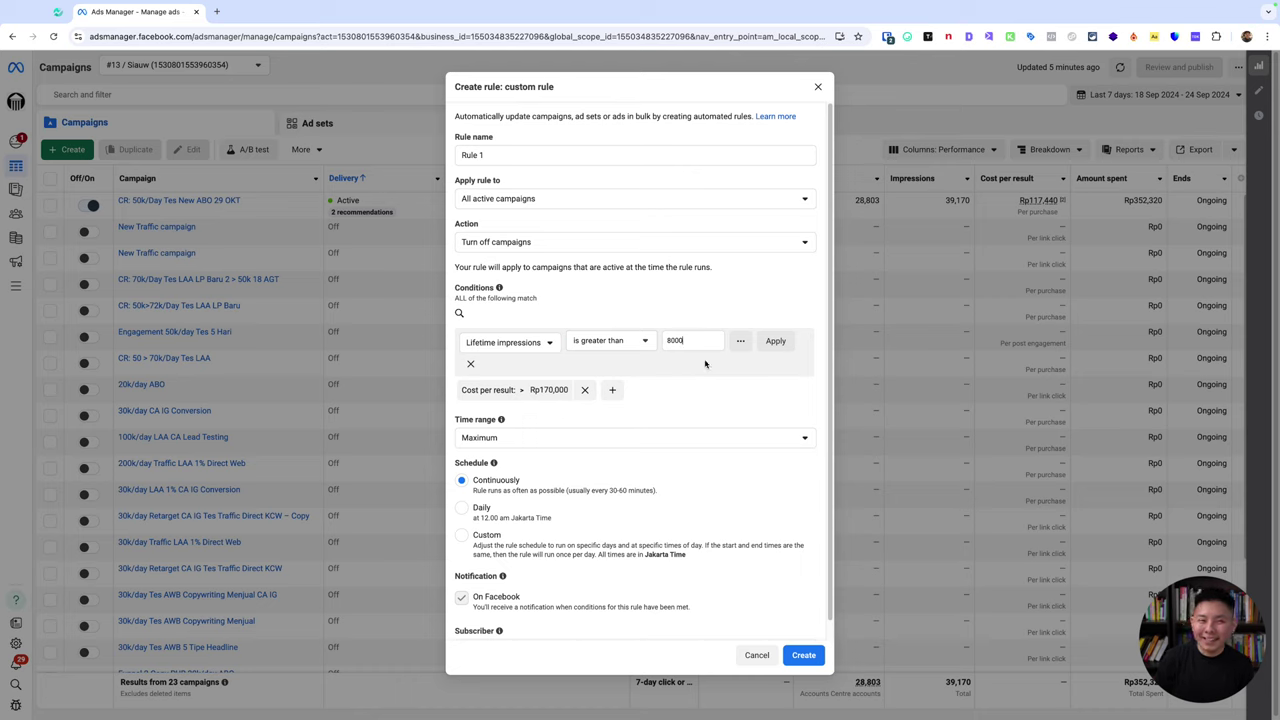
pyautogui.click(615, 343)
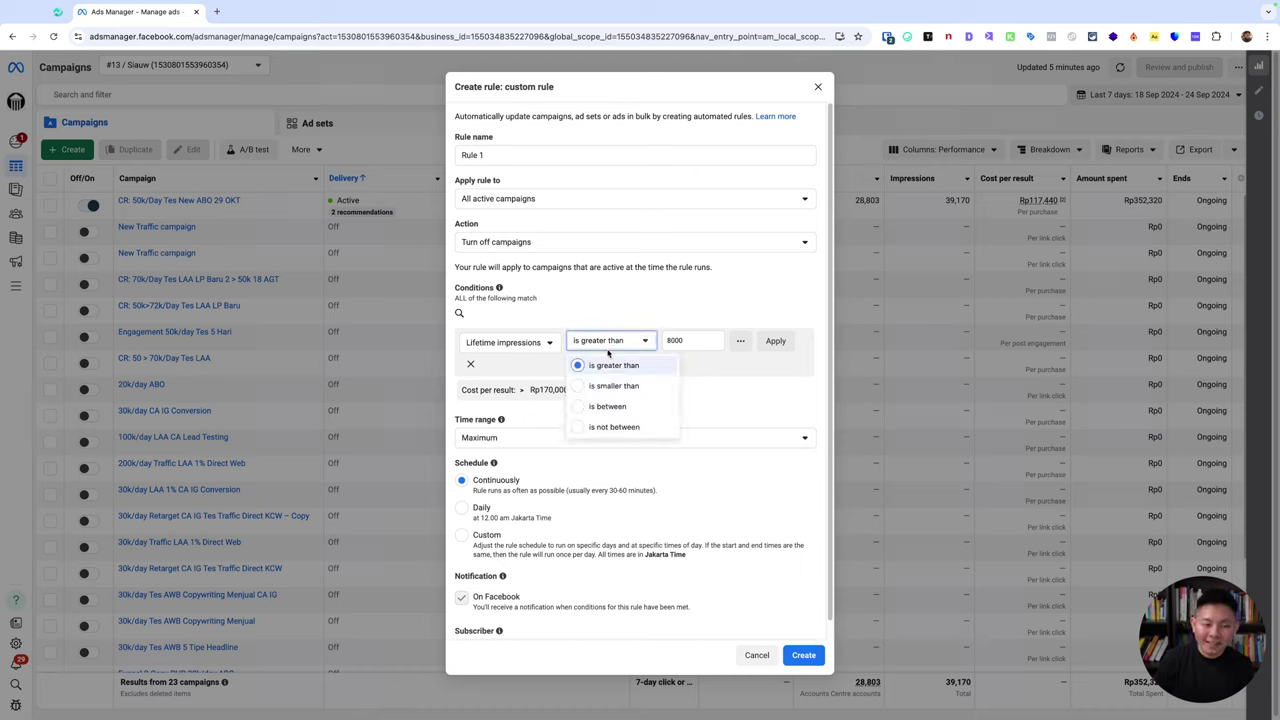
pyautogui.click(770, 398)
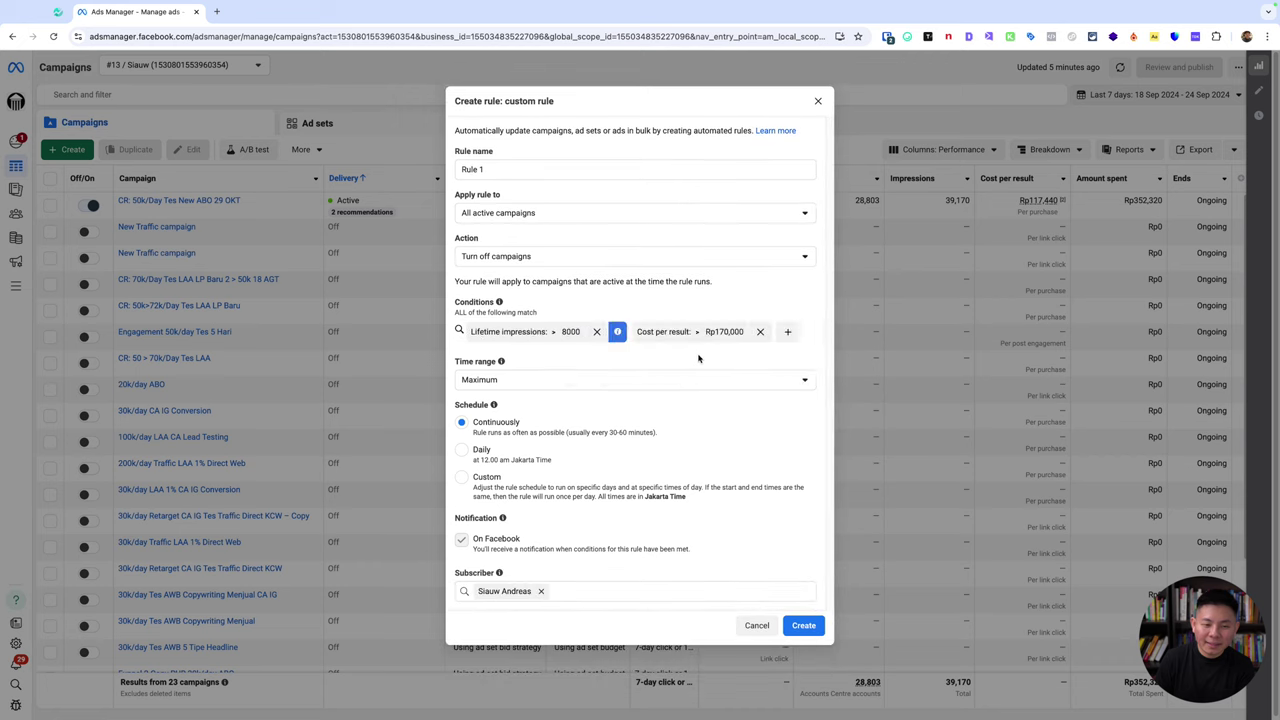
pyautogui.click(535, 332)
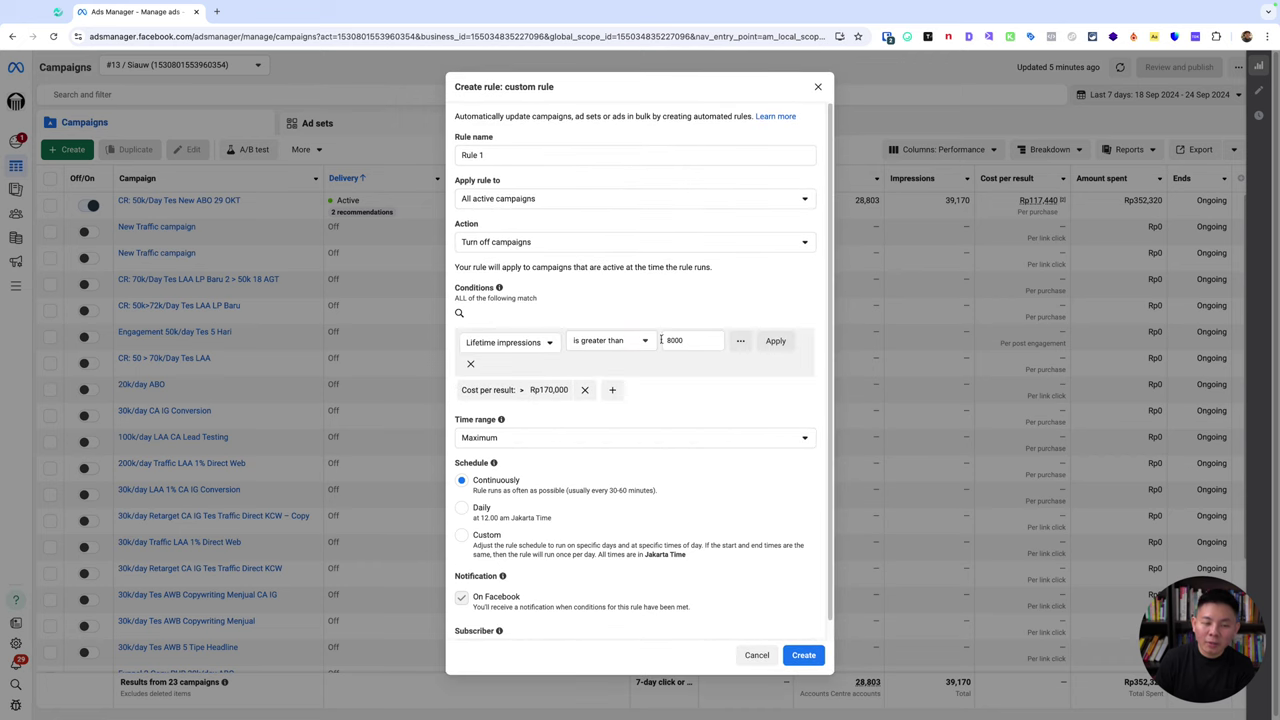
pyautogui.click(469, 366)
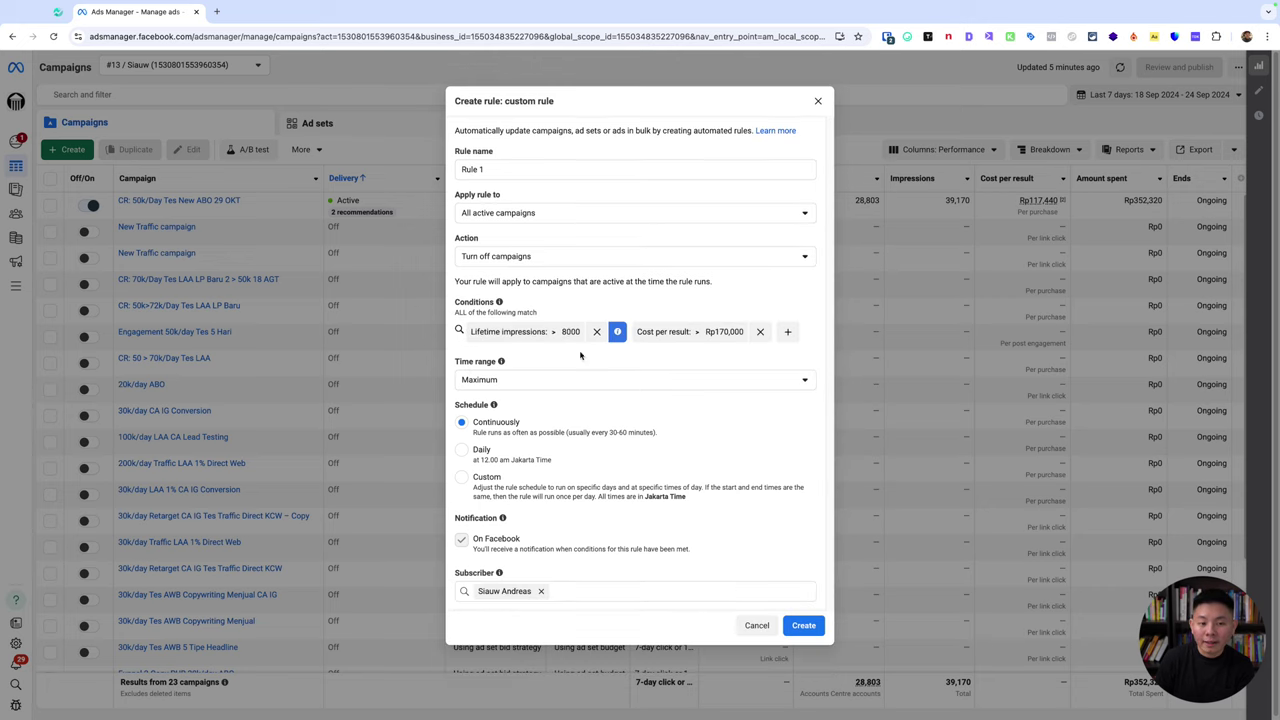
pyautogui.click(685, 333)
pyautogui.click(714, 305)
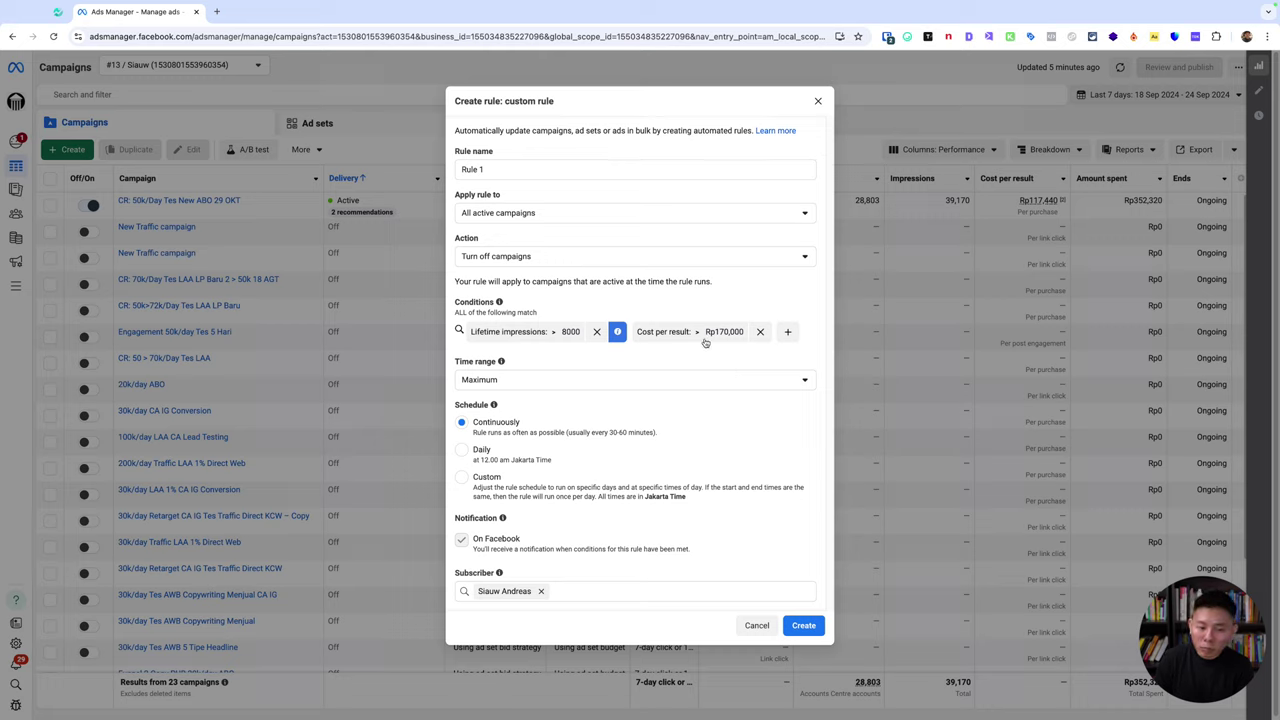
# Step: Examine the time range options available for the rule, including the ranges that include today
pyautogui.click(666, 384)
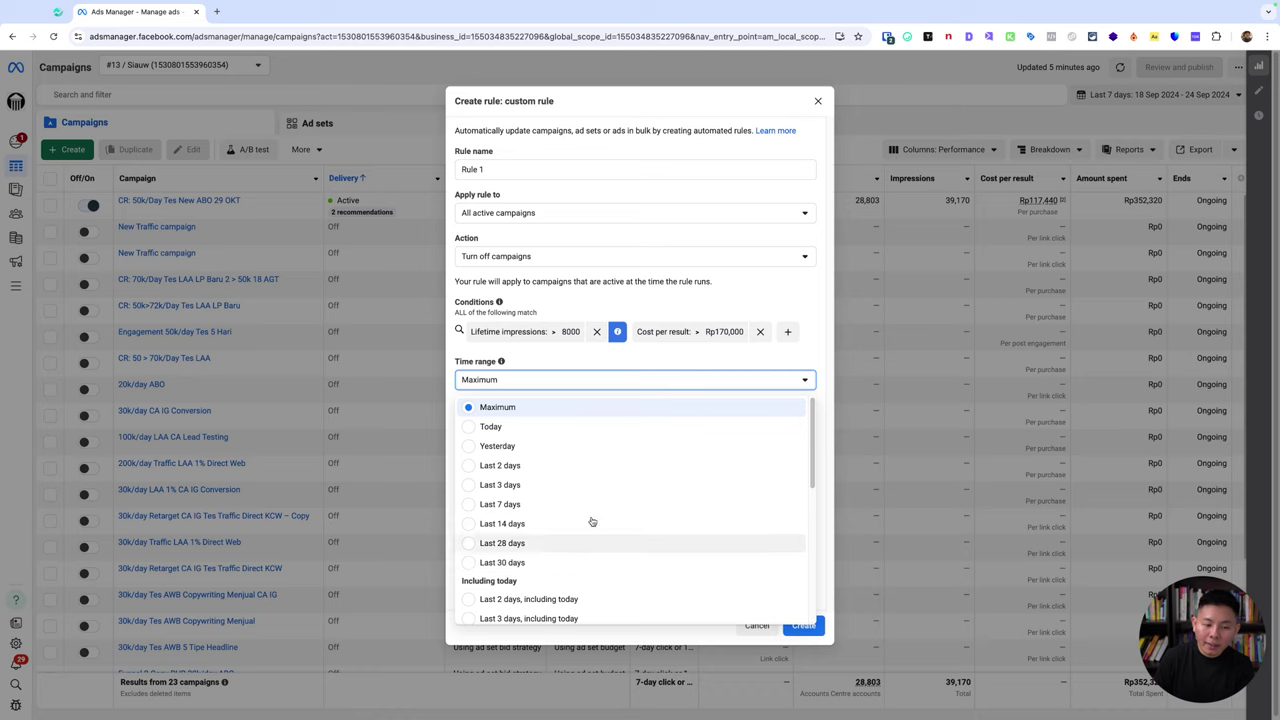
pyautogui.scroll(-3, 636, 479)
pyautogui.scroll(3, 636, 478)
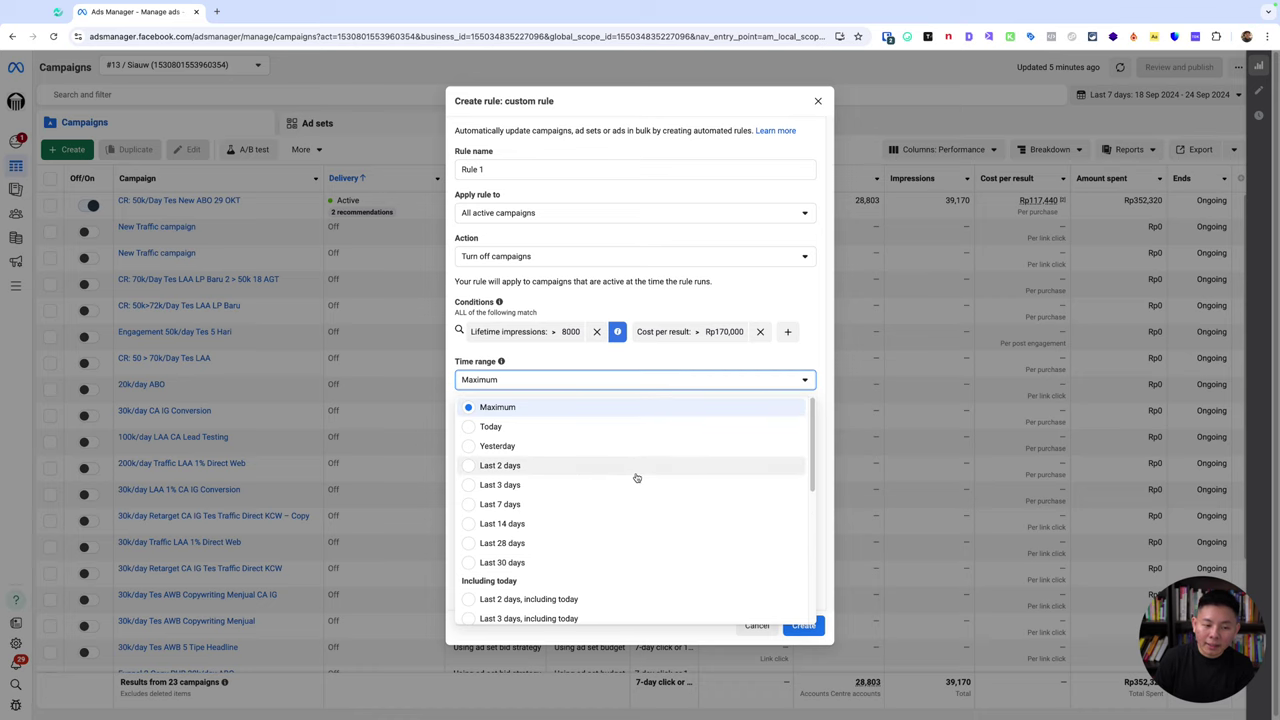
pyautogui.scroll(-5, 636, 477)
pyautogui.click(750, 370)
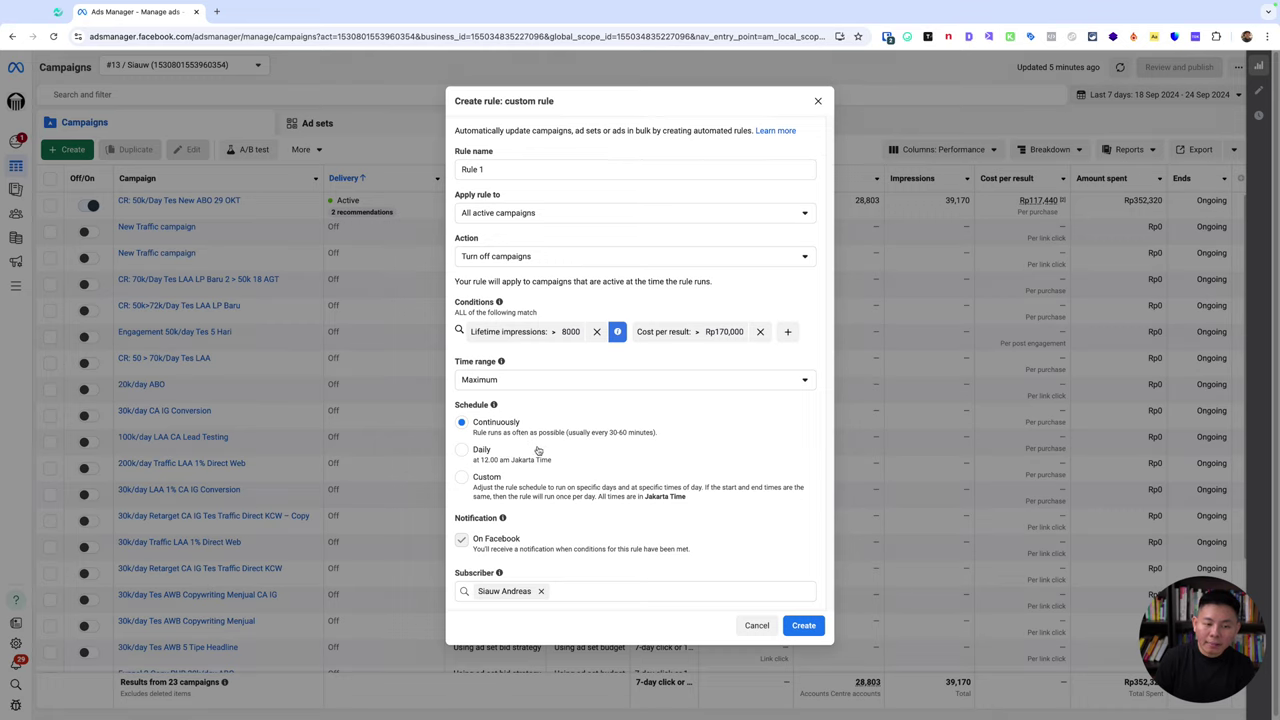
# Step: Try the Daily schedule and a Custom schedule for Sunday through Thursday, and set the schedule back to Continuously
pyautogui.click(504, 464)
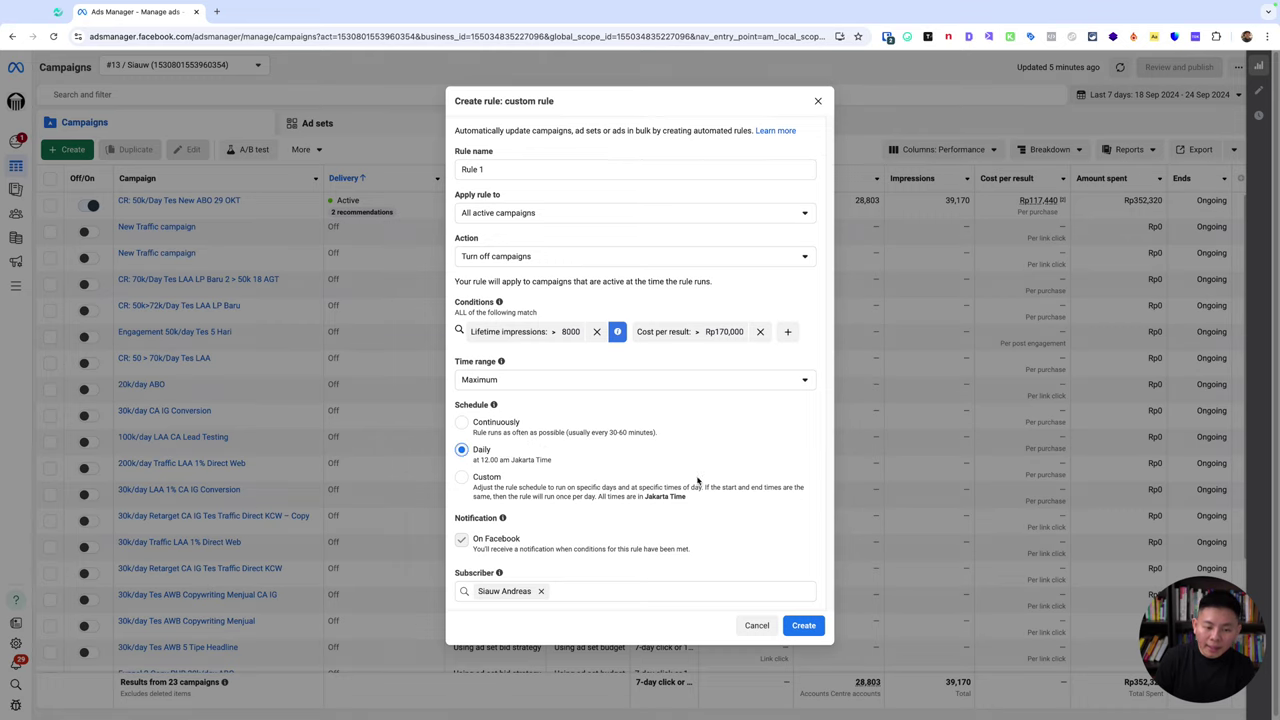
pyautogui.click(560, 484)
pyautogui.scroll(-3, 520, 440)
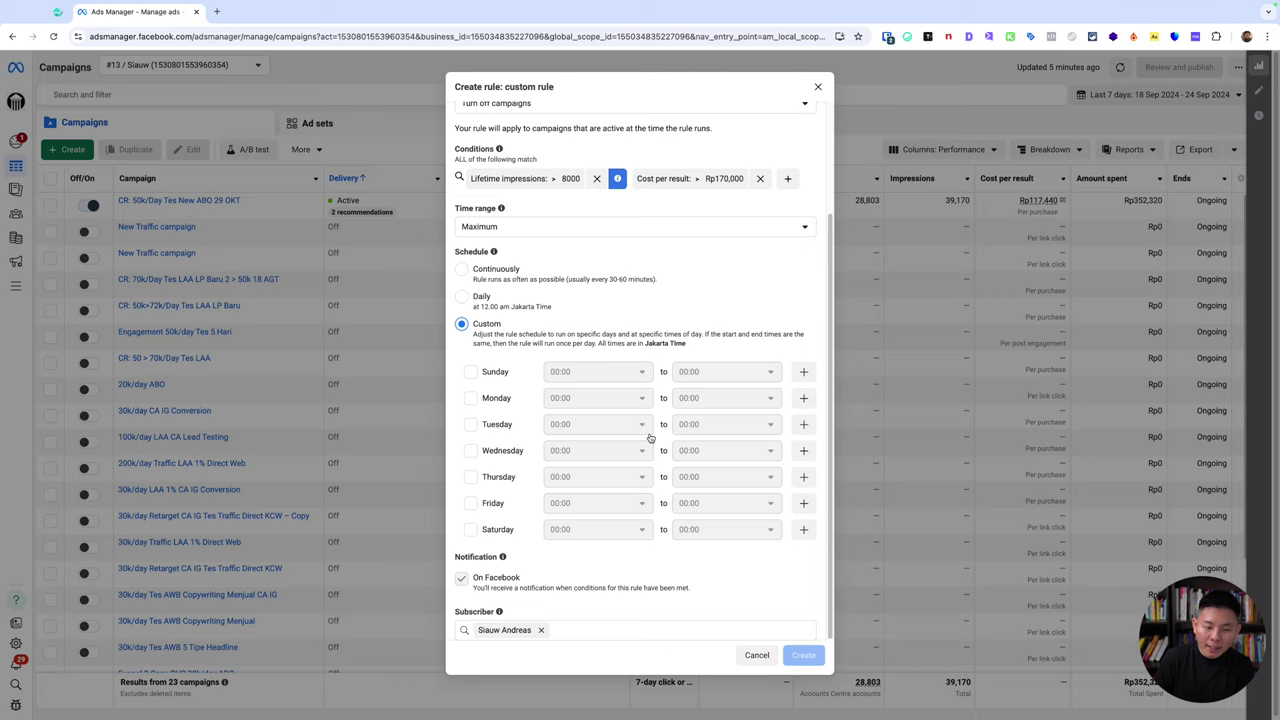
pyautogui.click(471, 372)
pyautogui.click(471, 398)
pyautogui.click(471, 424)
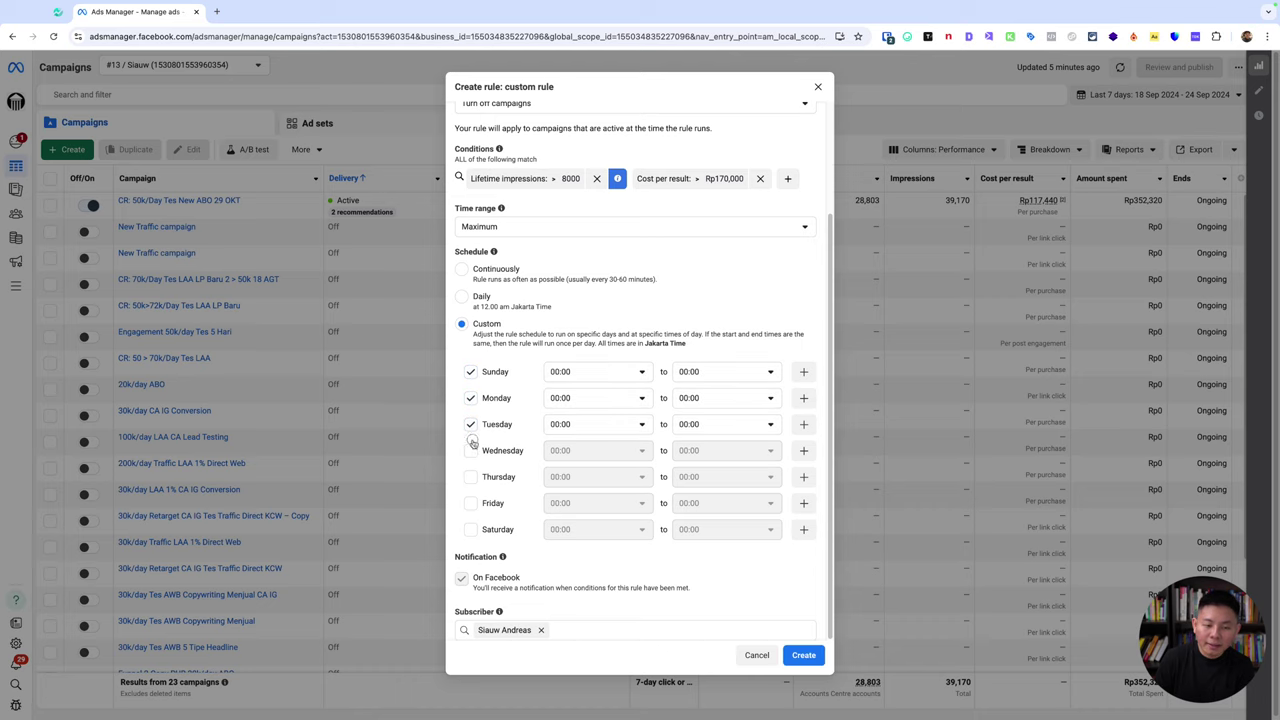
pyautogui.click(471, 451)
pyautogui.click(471, 477)
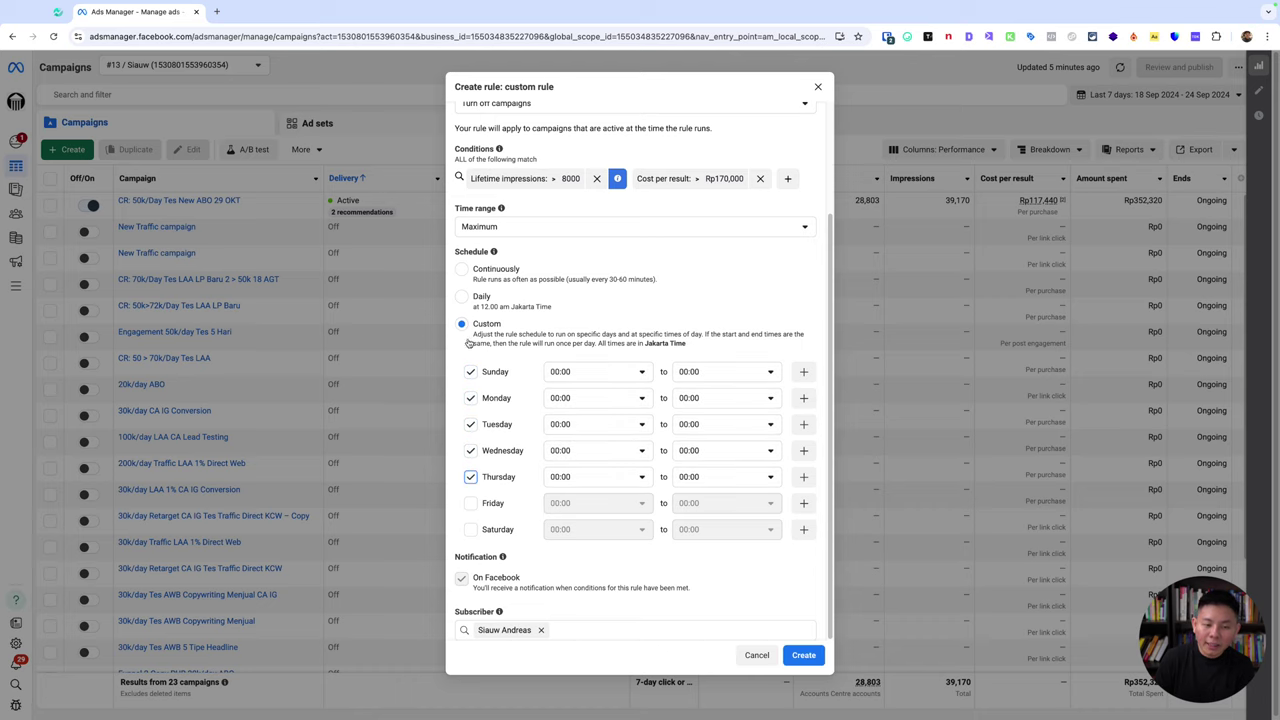
pyautogui.click(459, 270)
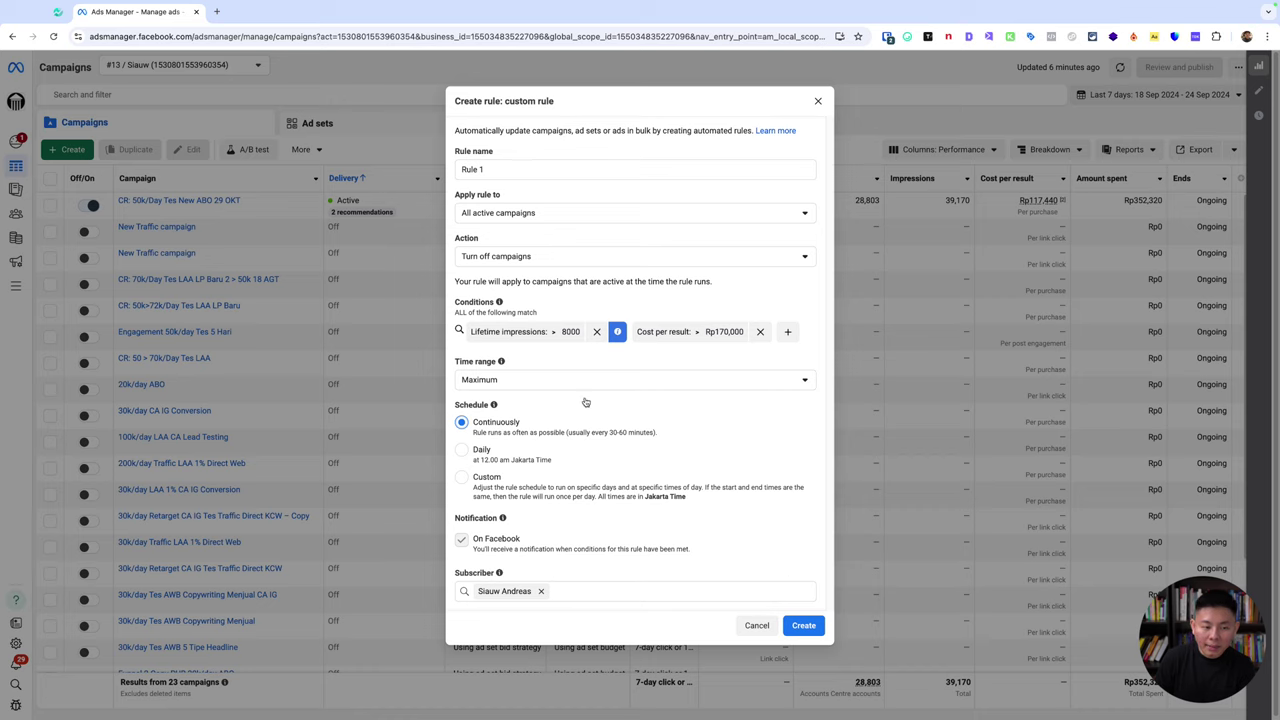
# Step: Reapply the Cost per result condition at Rp170,000 and create the rule
pyautogui.click(714, 335)
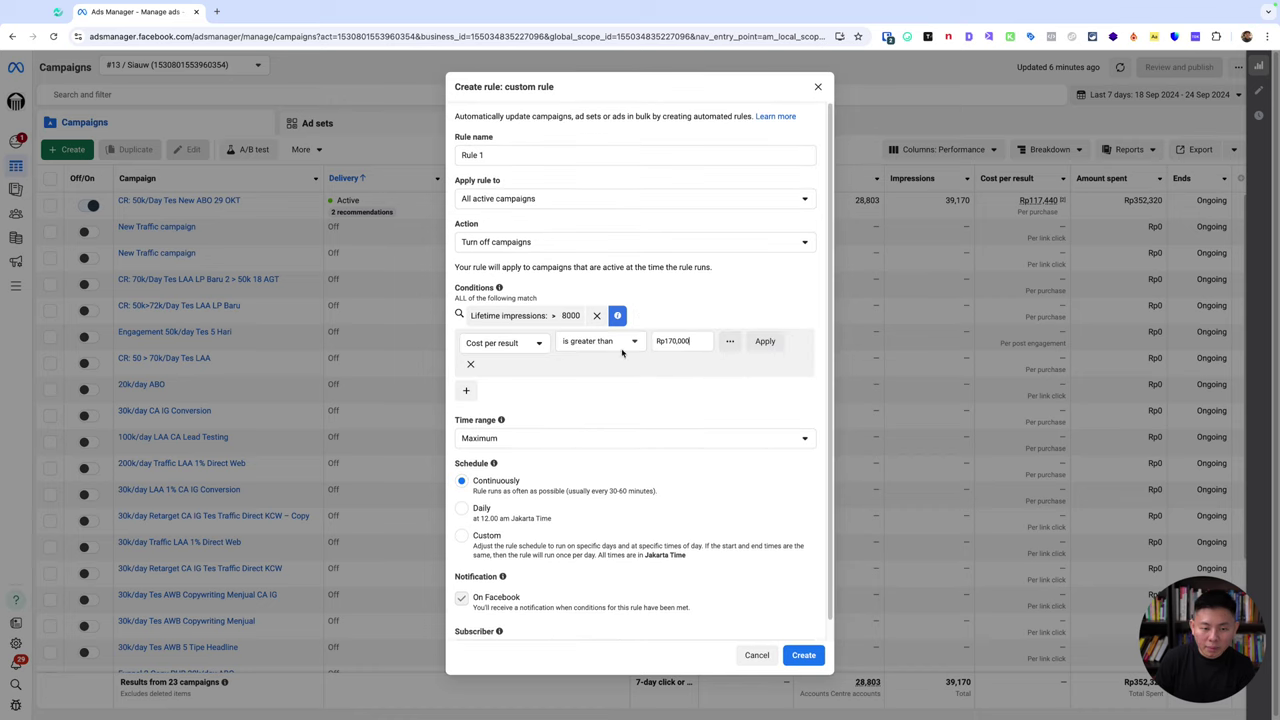
pyautogui.click(685, 342)
pyautogui.press('super+a')
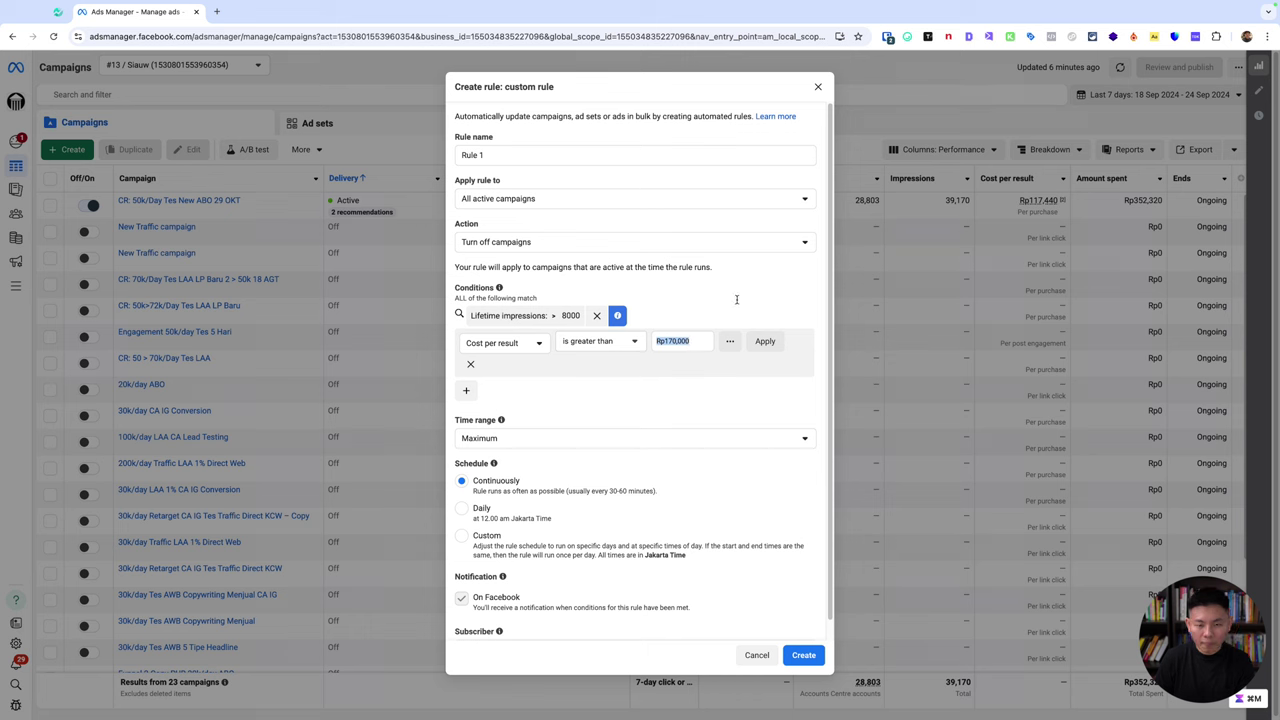
pyautogui.click(765, 341)
pyautogui.click(681, 339)
pyautogui.click(763, 342)
pyautogui.click(803, 625)
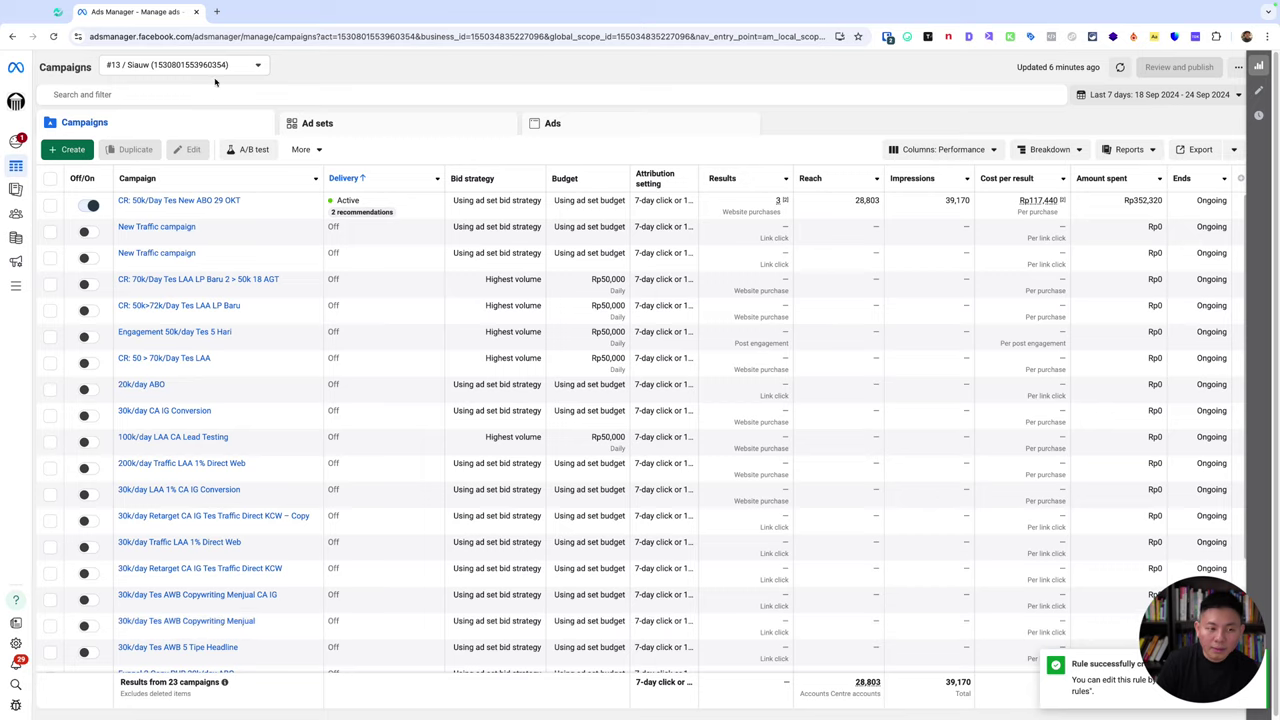
# Step: Open the rule management page and disable Rule 1
pyautogui.click(322, 151)
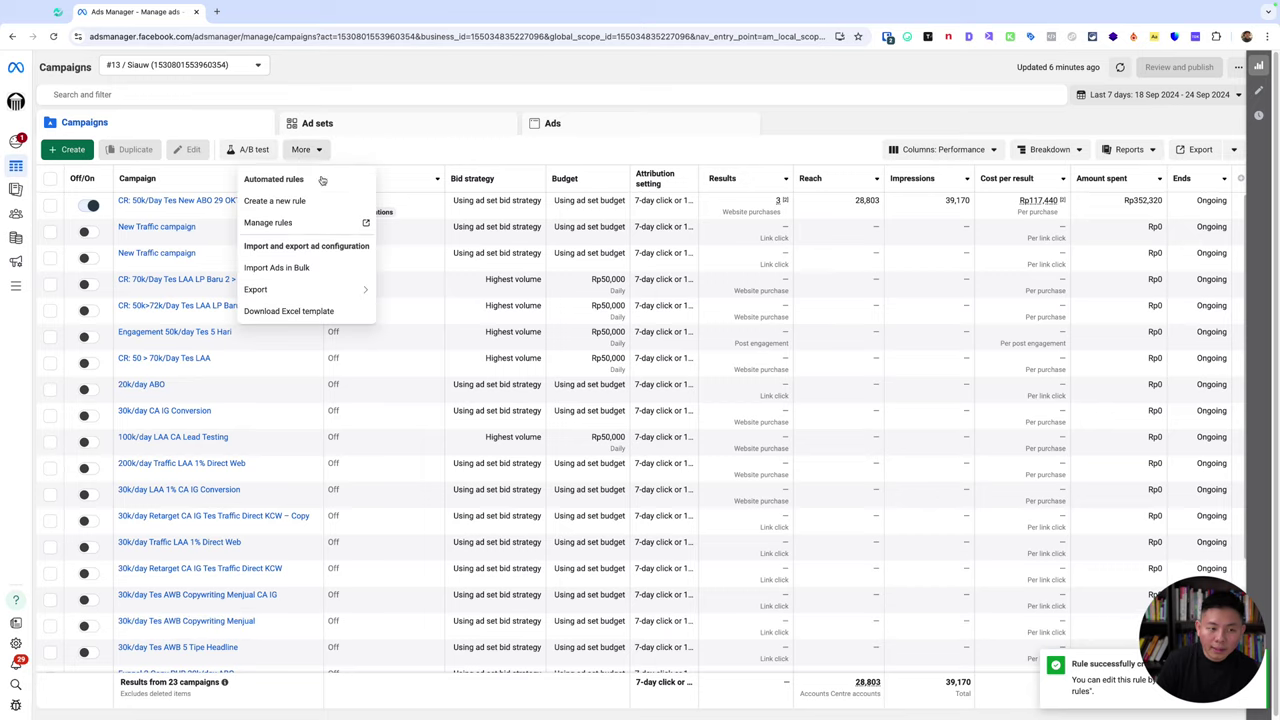
pyautogui.click(292, 223)
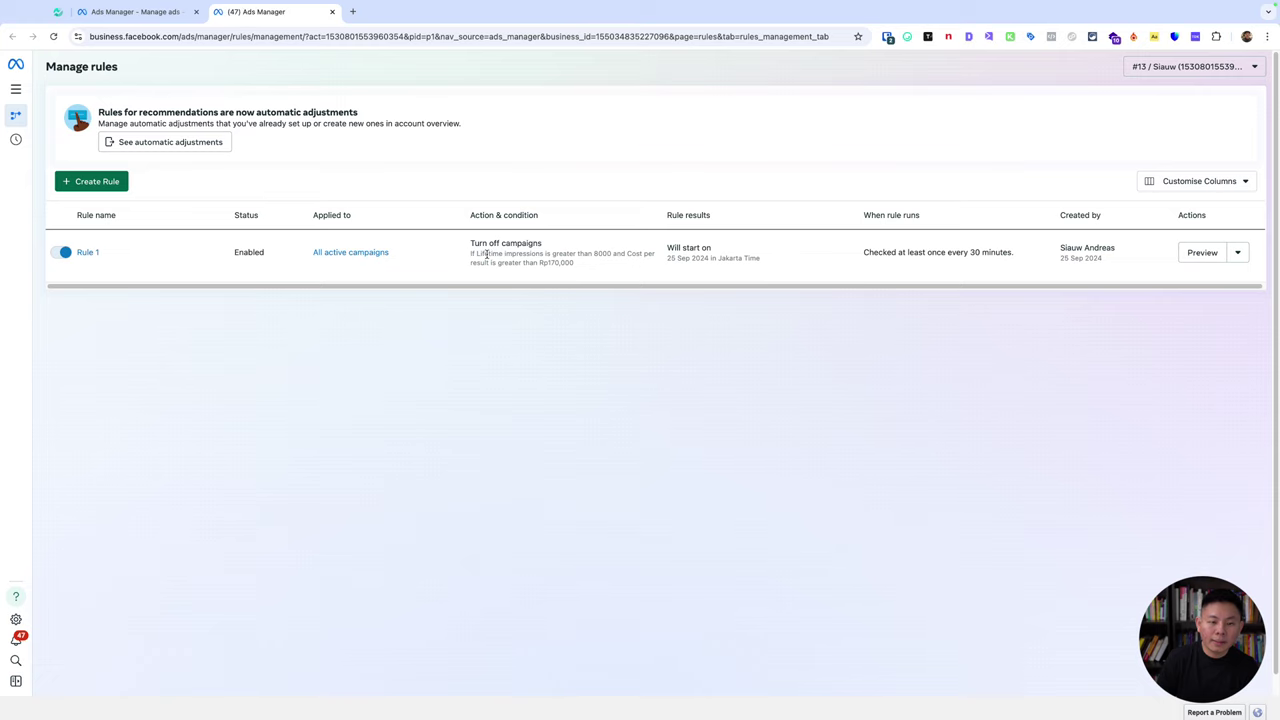
pyautogui.click(62, 250)
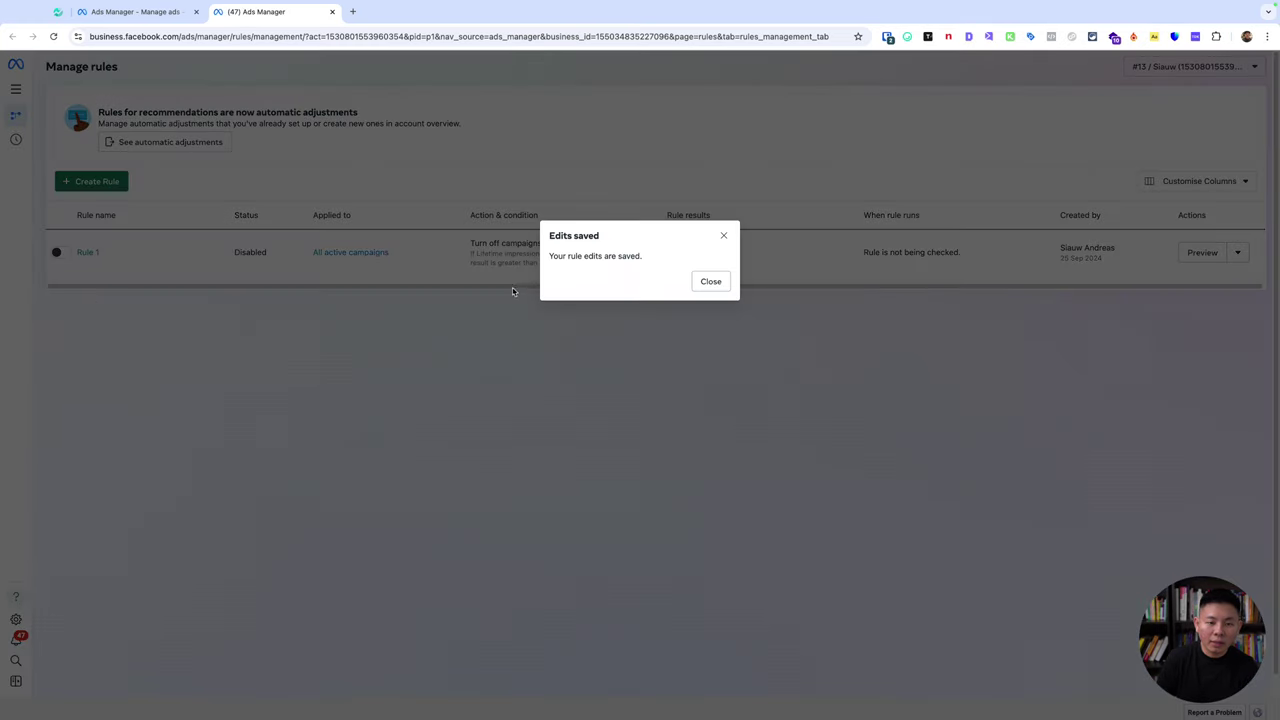
pyautogui.click(696, 279)
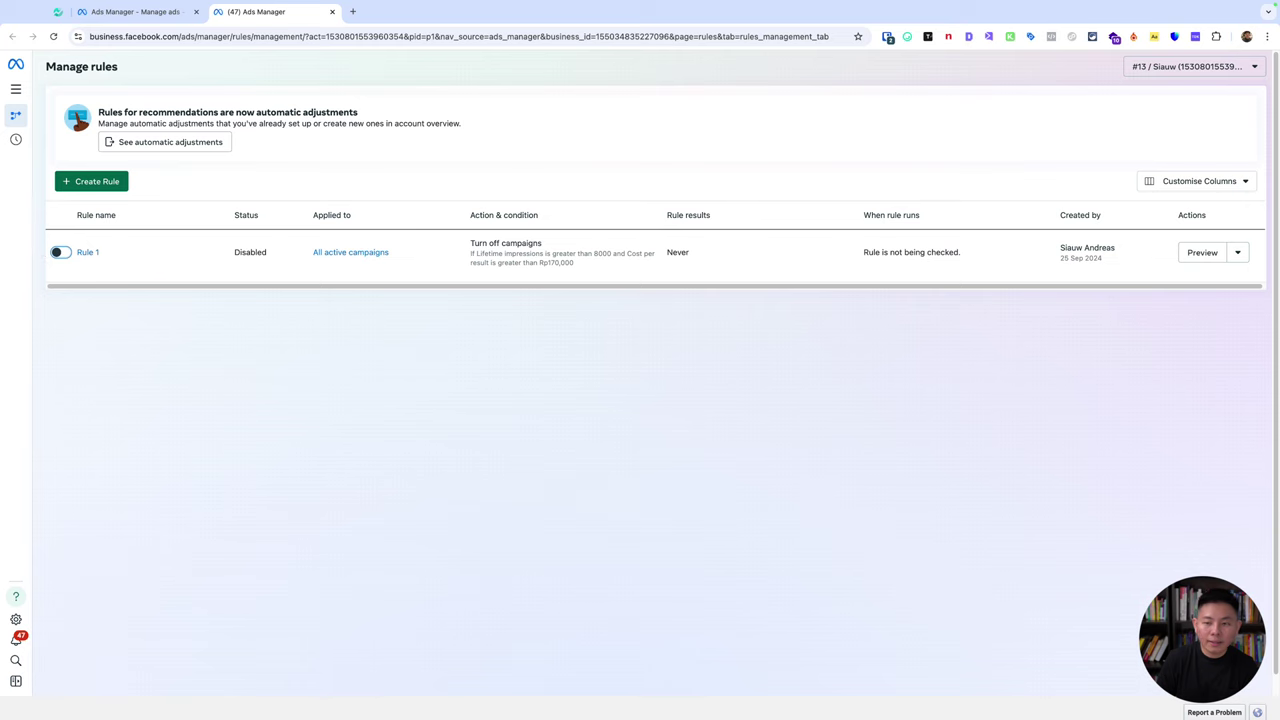
# Step: Preview the results of Rule 1 and check which columns the rules table can show
pyautogui.click(1202, 254)
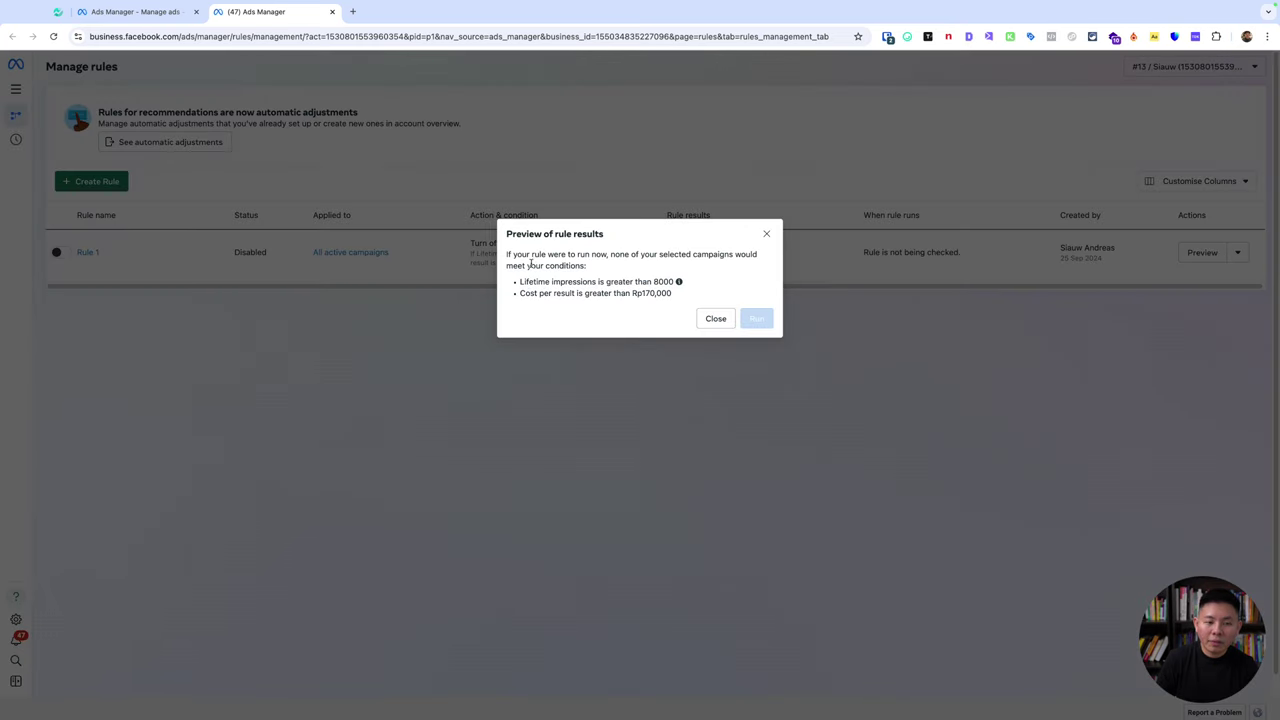
pyautogui.click(766, 234)
pyautogui.click(1199, 183)
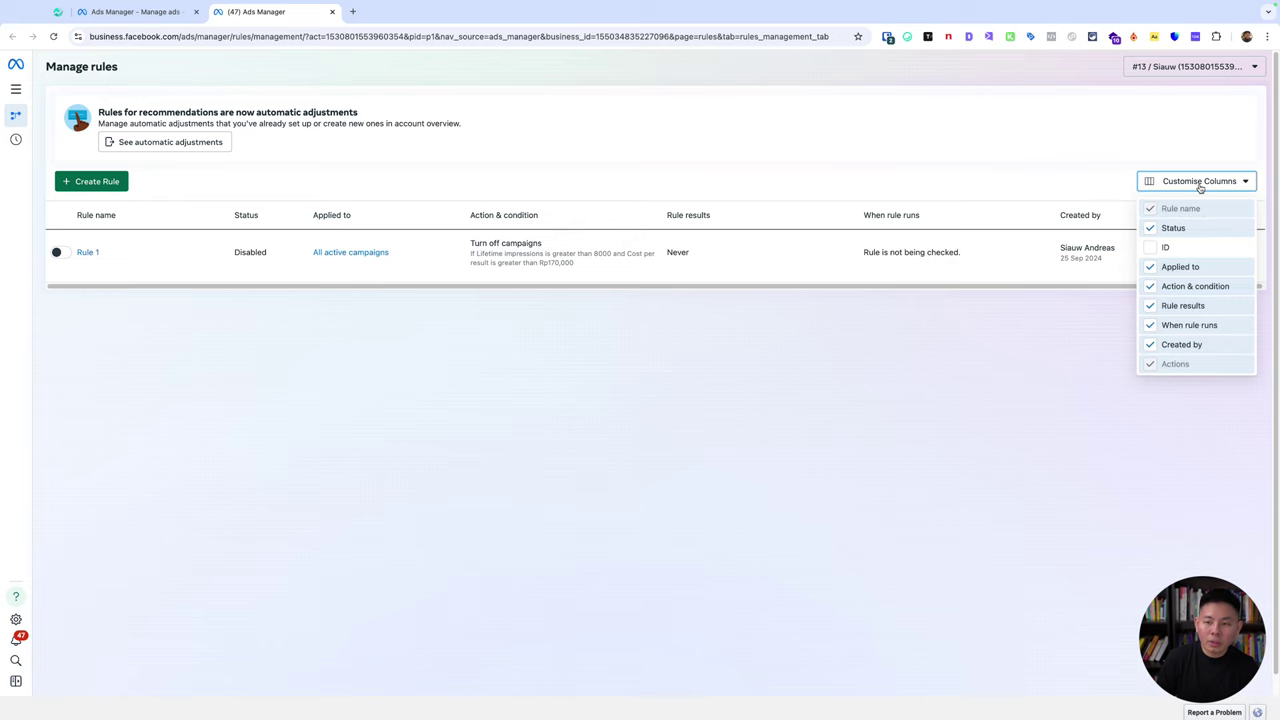
pyautogui.click(978, 323)
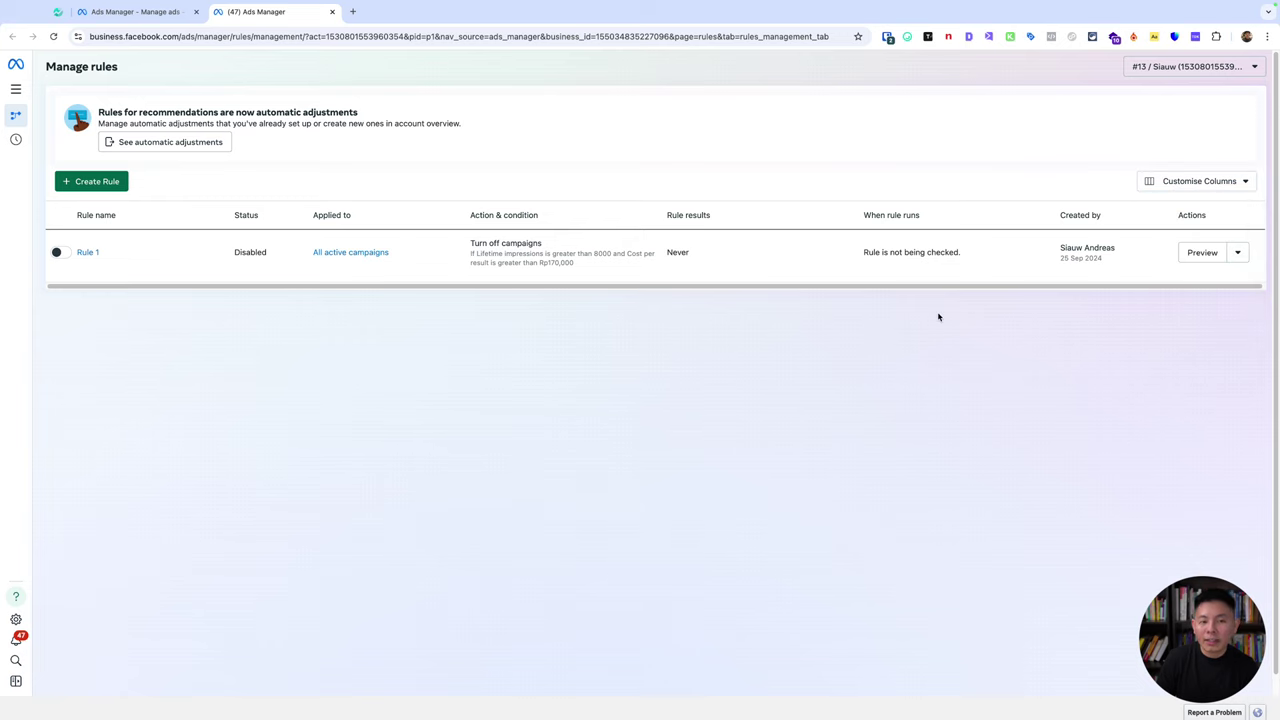
# Step: Start another custom rule and name it Rule 2
pyautogui.click(110, 183)
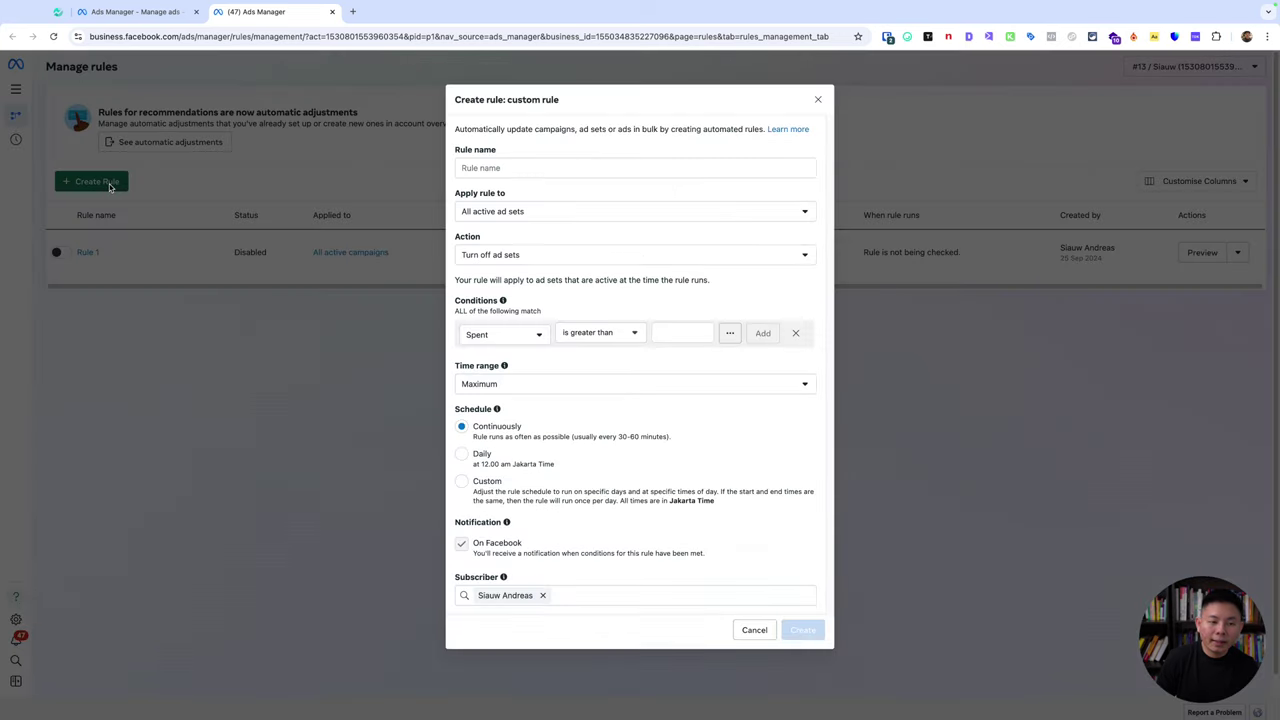
pyautogui.click(535, 164)
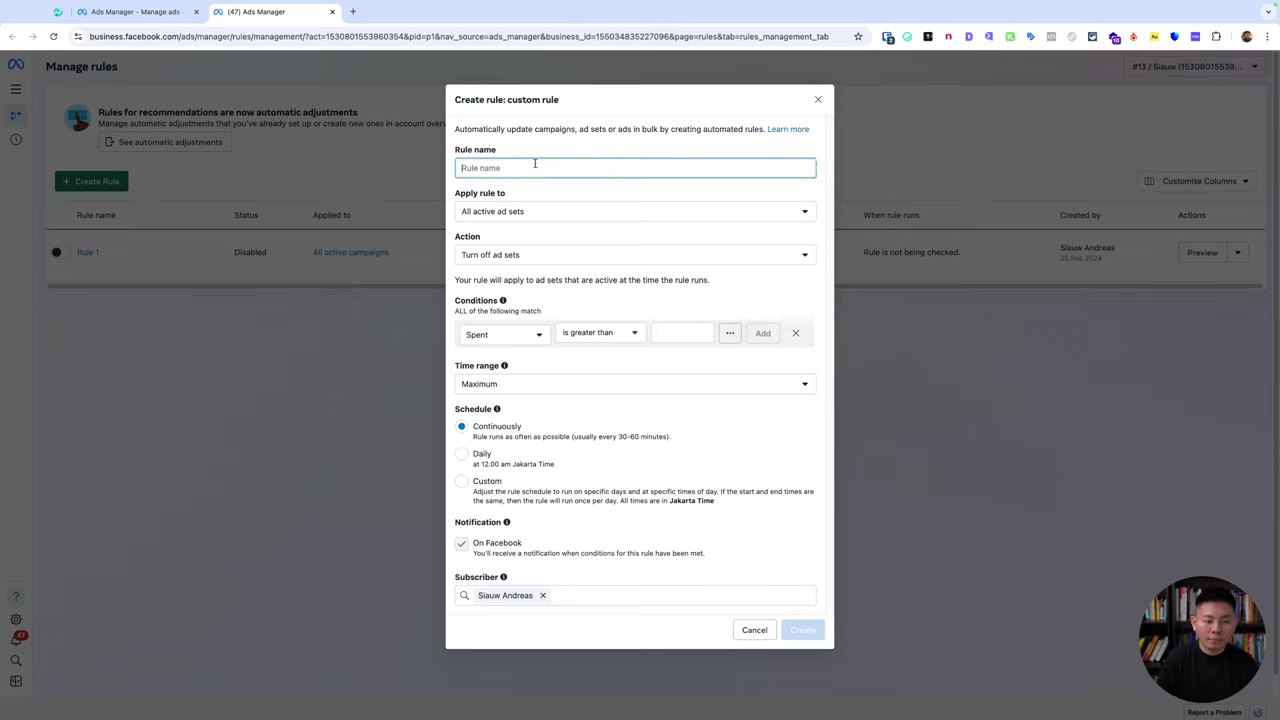
pyautogui.write('R')
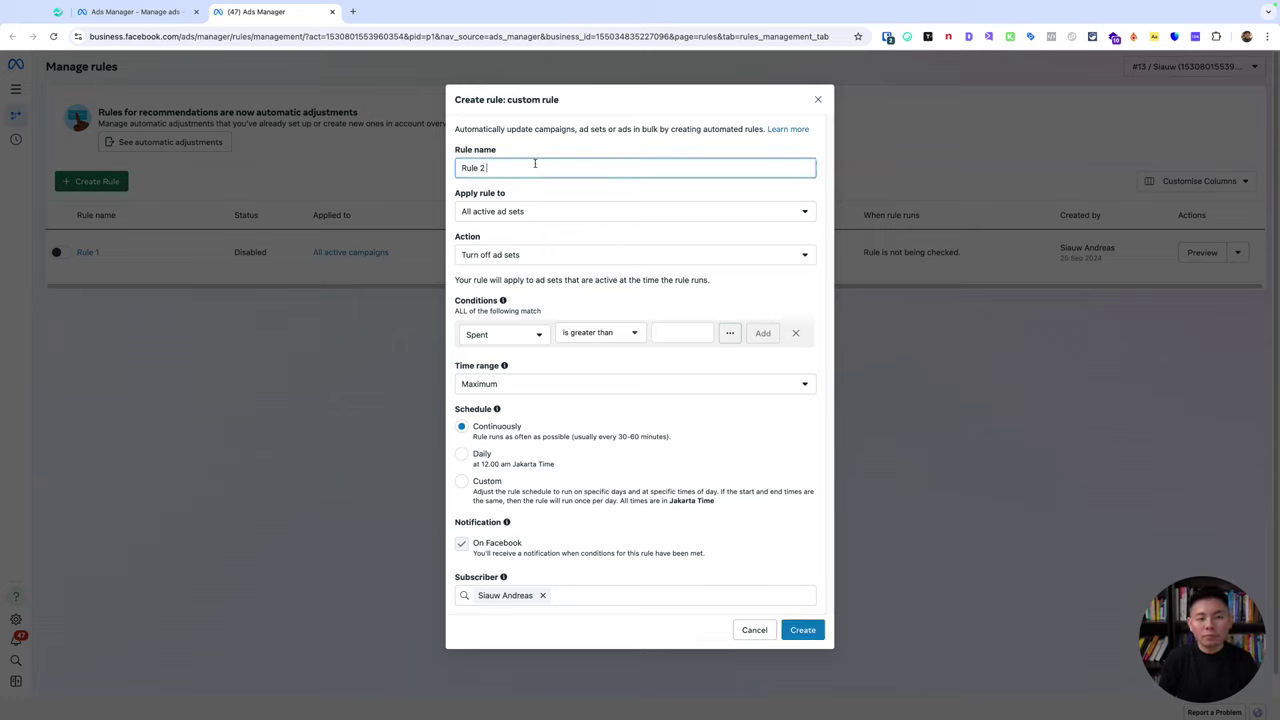
pyautogui.write('ule 2')
# Step: Apply Rule 2 to all active ads, with Turn off ads as its action
pyautogui.click(557, 211)
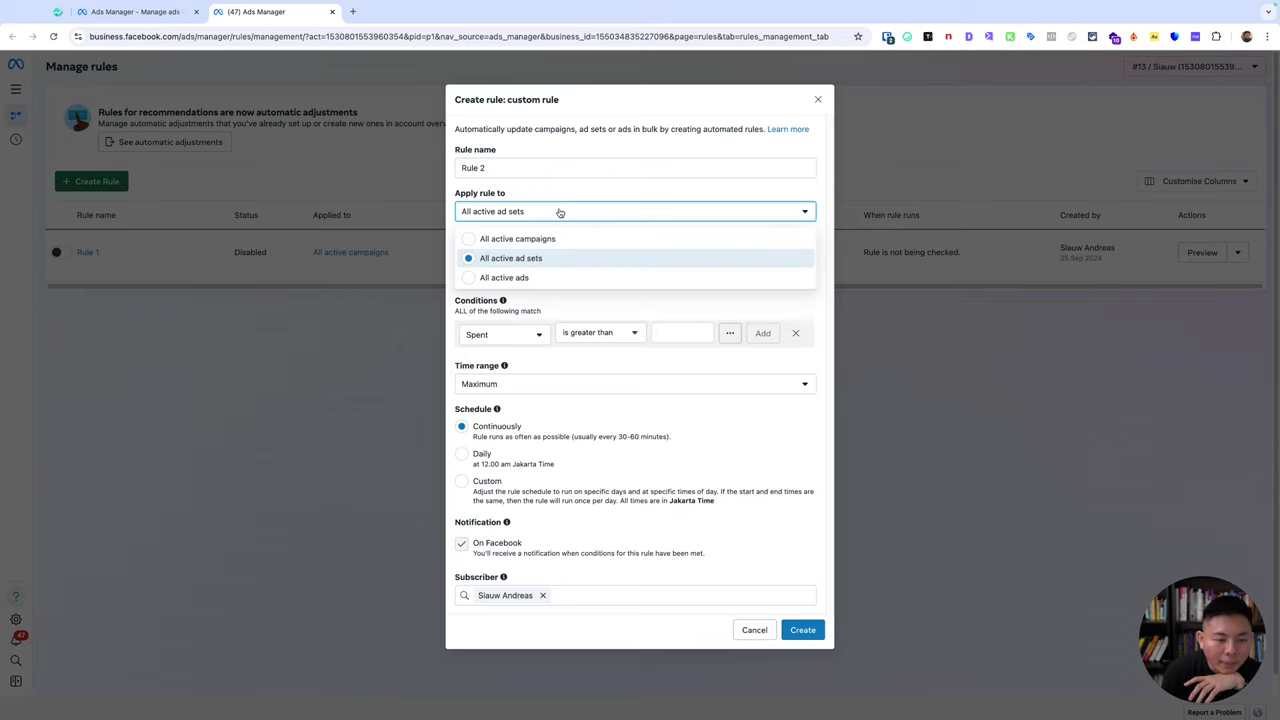
pyautogui.click(530, 276)
pyautogui.click(585, 252)
pyautogui.click(594, 241)
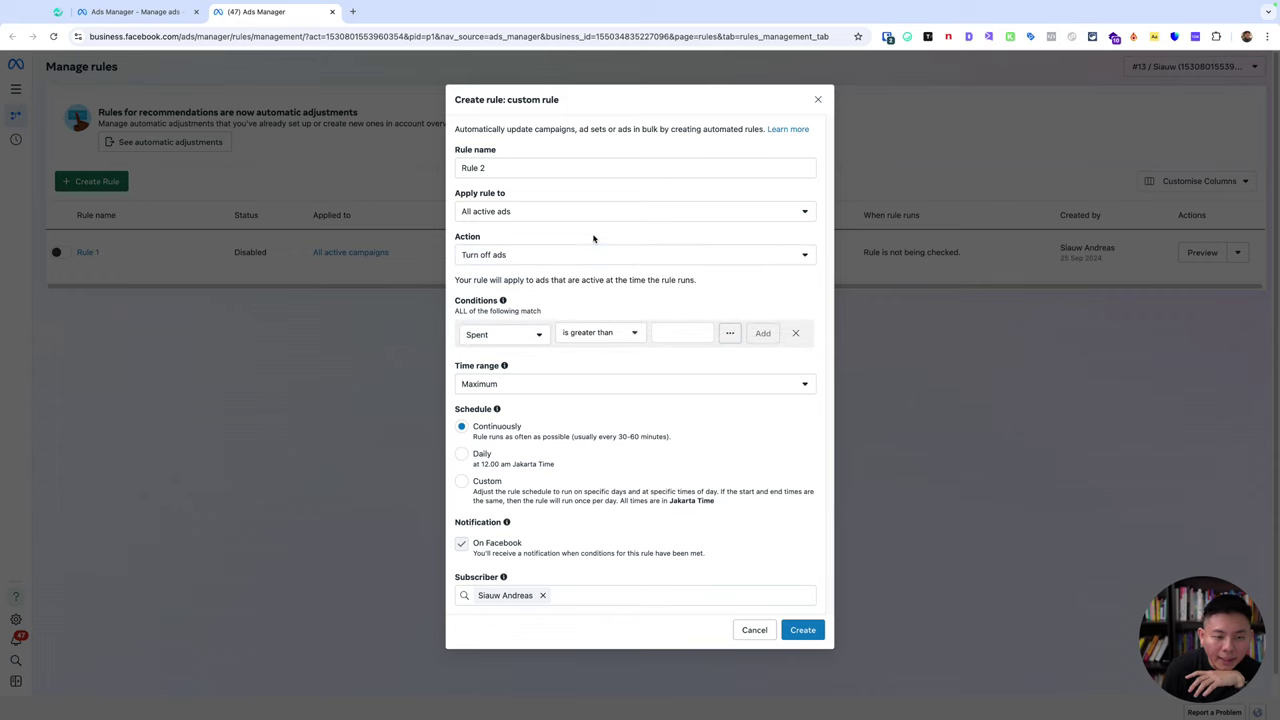
# Step: Examine the metrics available for the Rule 2 condition, including the Time and Cost per offline conversion groups
pyautogui.click(507, 338)
pyautogui.scroll(-4, 529, 442)
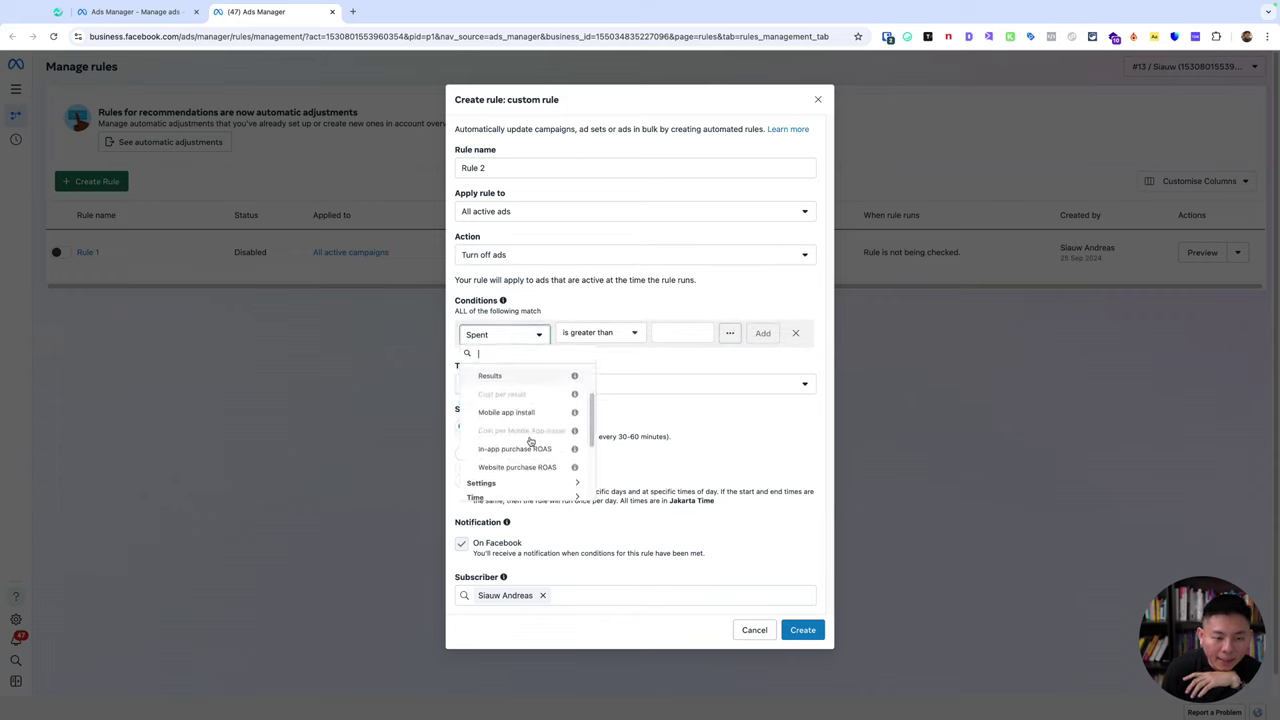
pyautogui.scroll(-3, 530, 440)
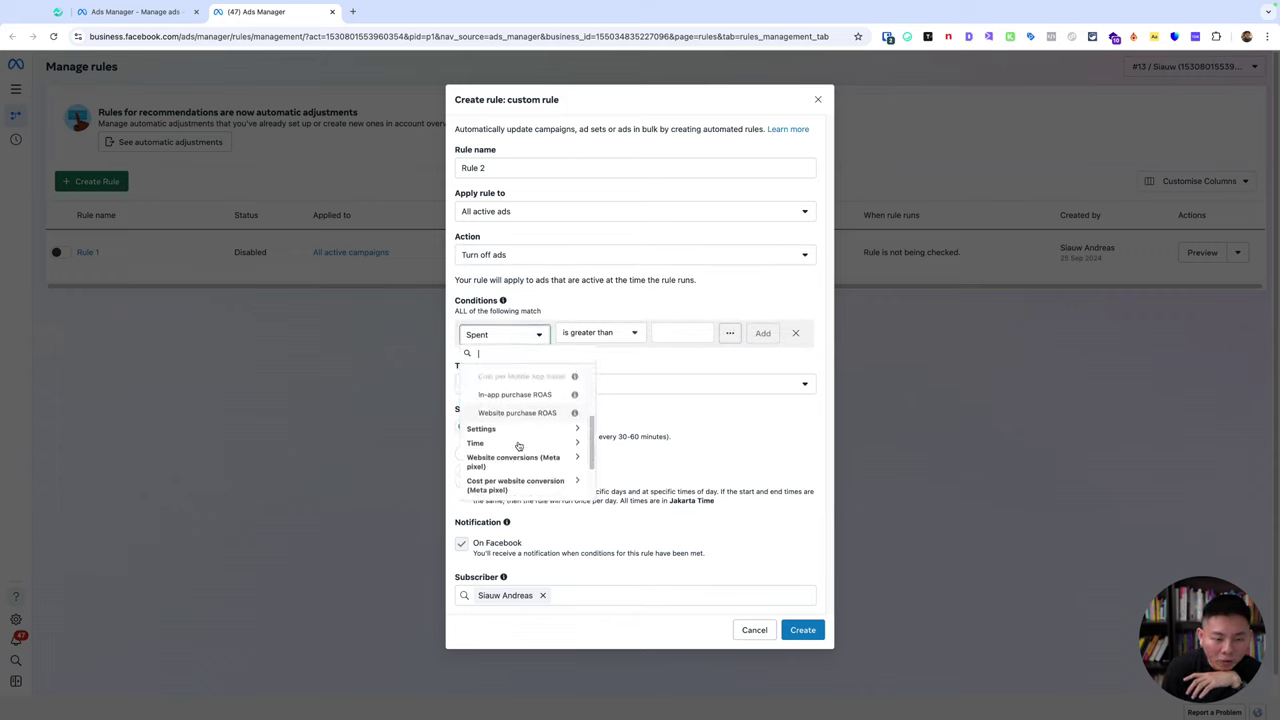
pyautogui.scroll(-2, 523, 463)
pyautogui.click(540, 383)
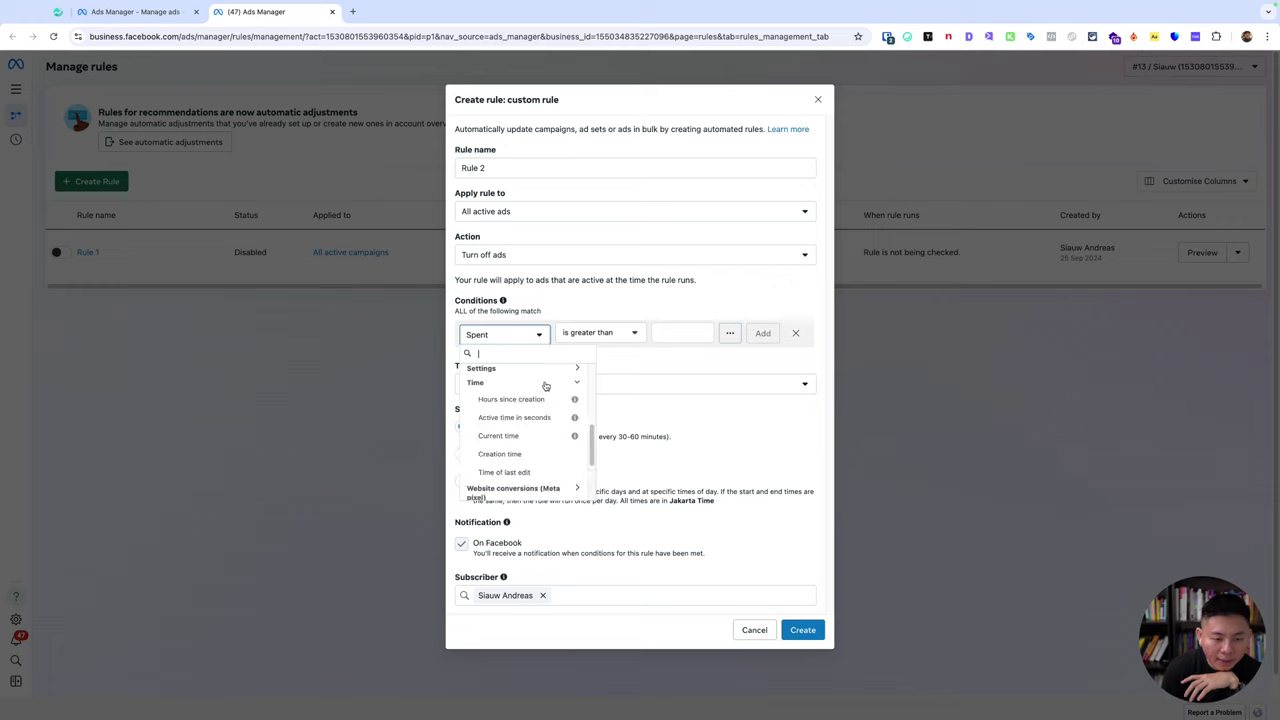
pyautogui.click(534, 370)
pyautogui.scroll(-5, 522, 429)
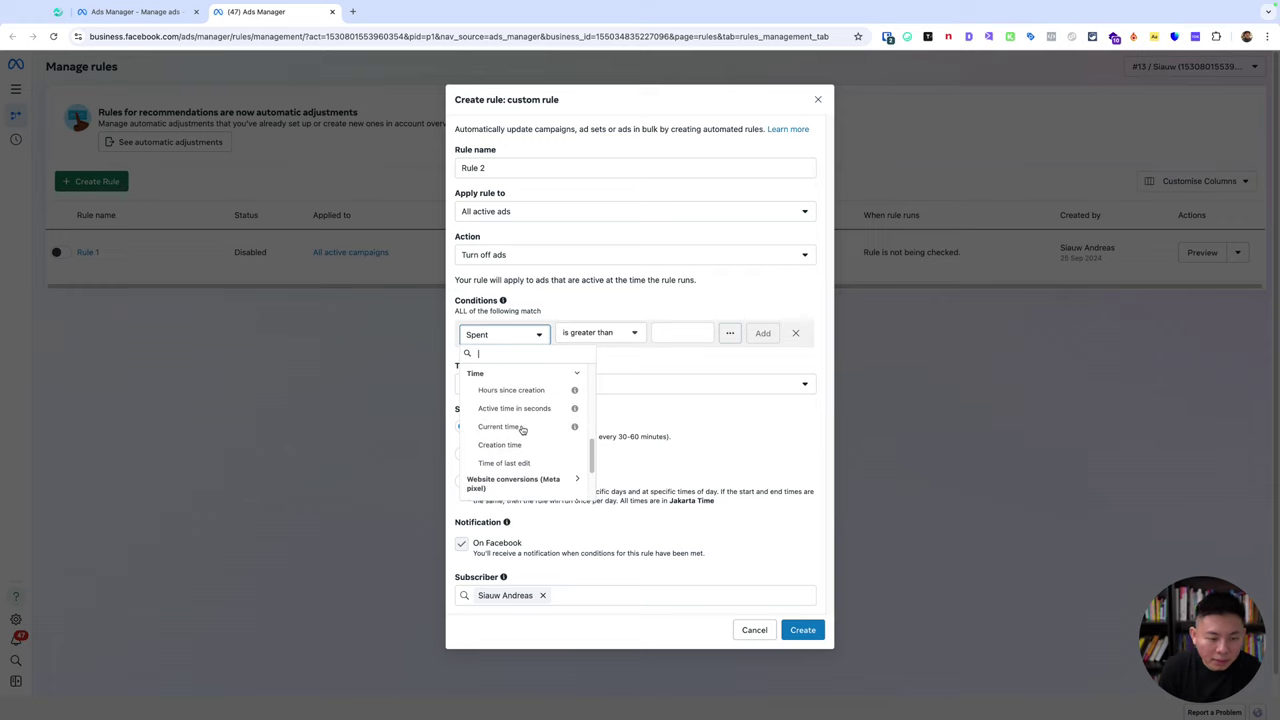
pyautogui.scroll(-1, 514, 450)
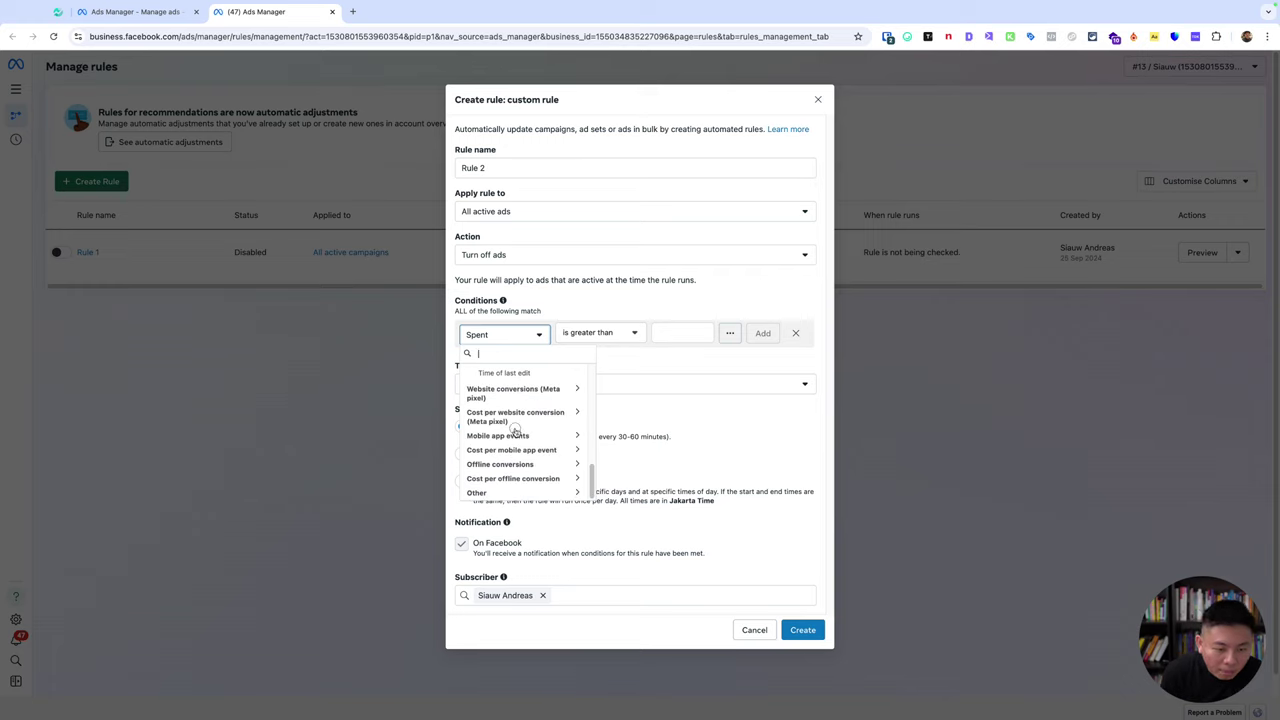
pyautogui.click(518, 482)
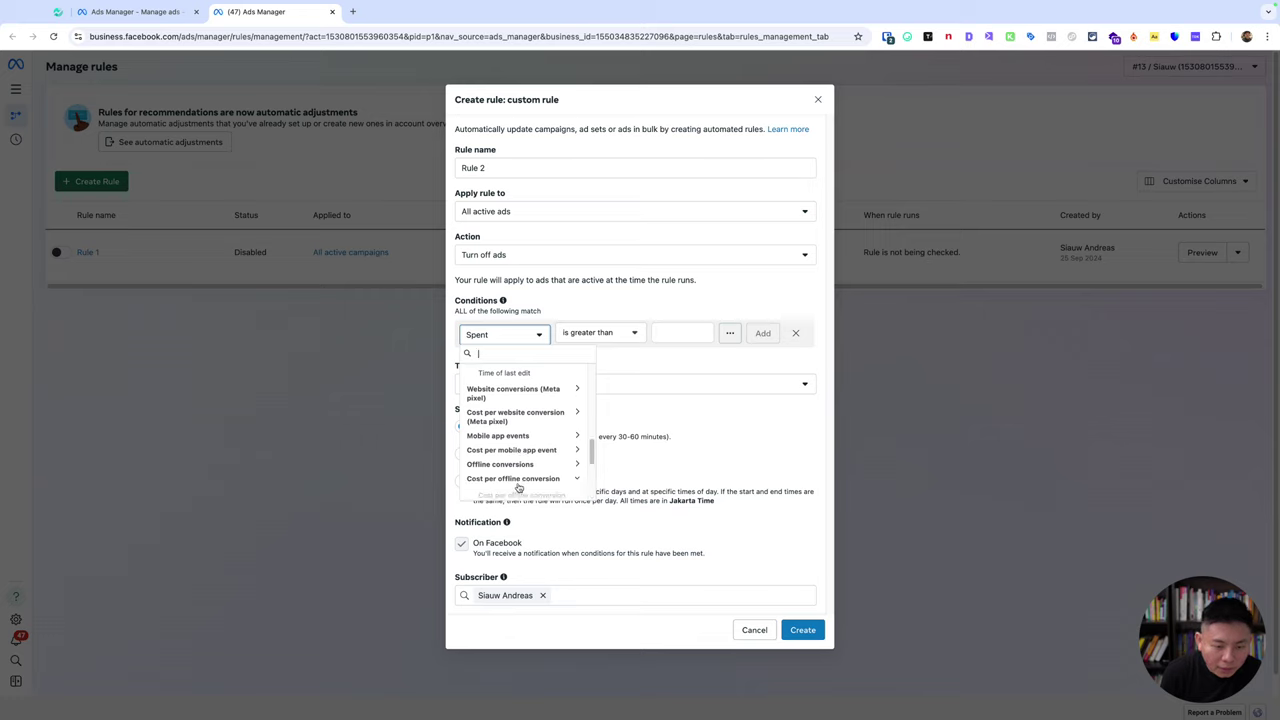
pyautogui.scroll(-1, 523, 451)
pyautogui.scroll(-1, 520, 457)
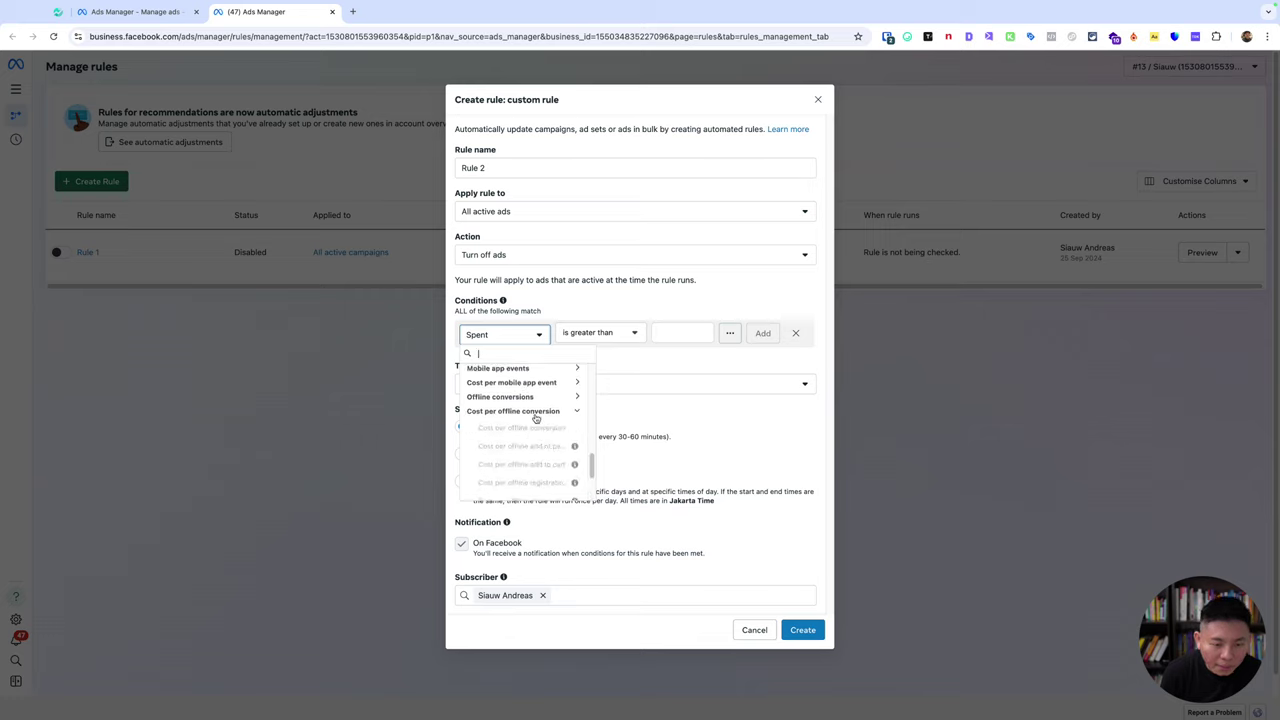
pyautogui.click(536, 418)
# Step: Choose CTR (Link) from the Other group as the metric for the Rule 2 condition
pyautogui.click(509, 491)
pyautogui.scroll(-2, 520, 465)
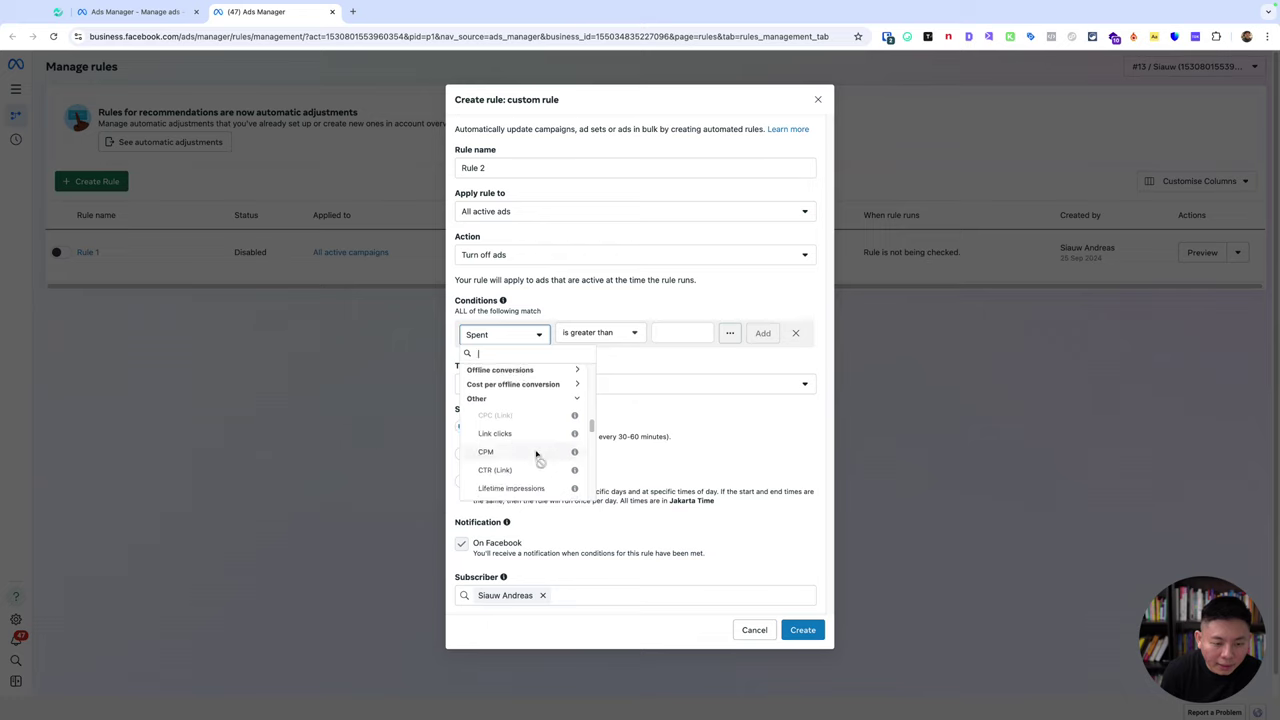
pyautogui.scroll(-3, 536, 456)
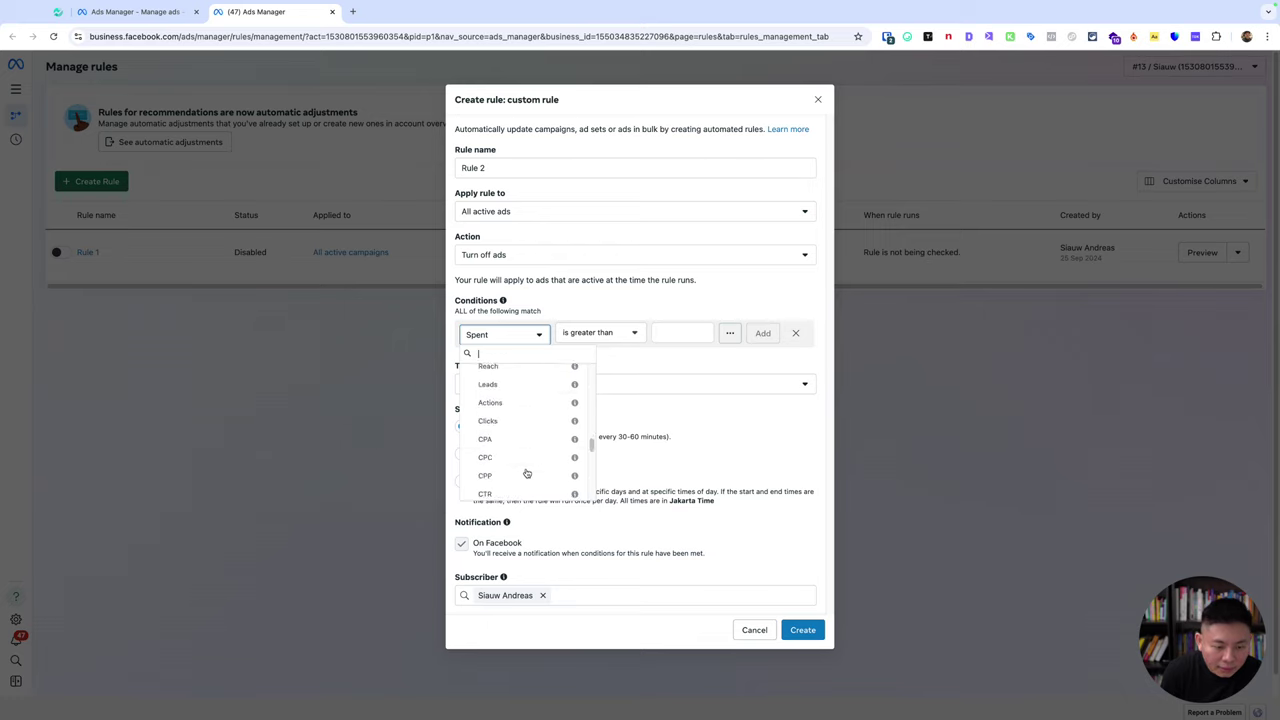
pyautogui.scroll(-3, 526, 473)
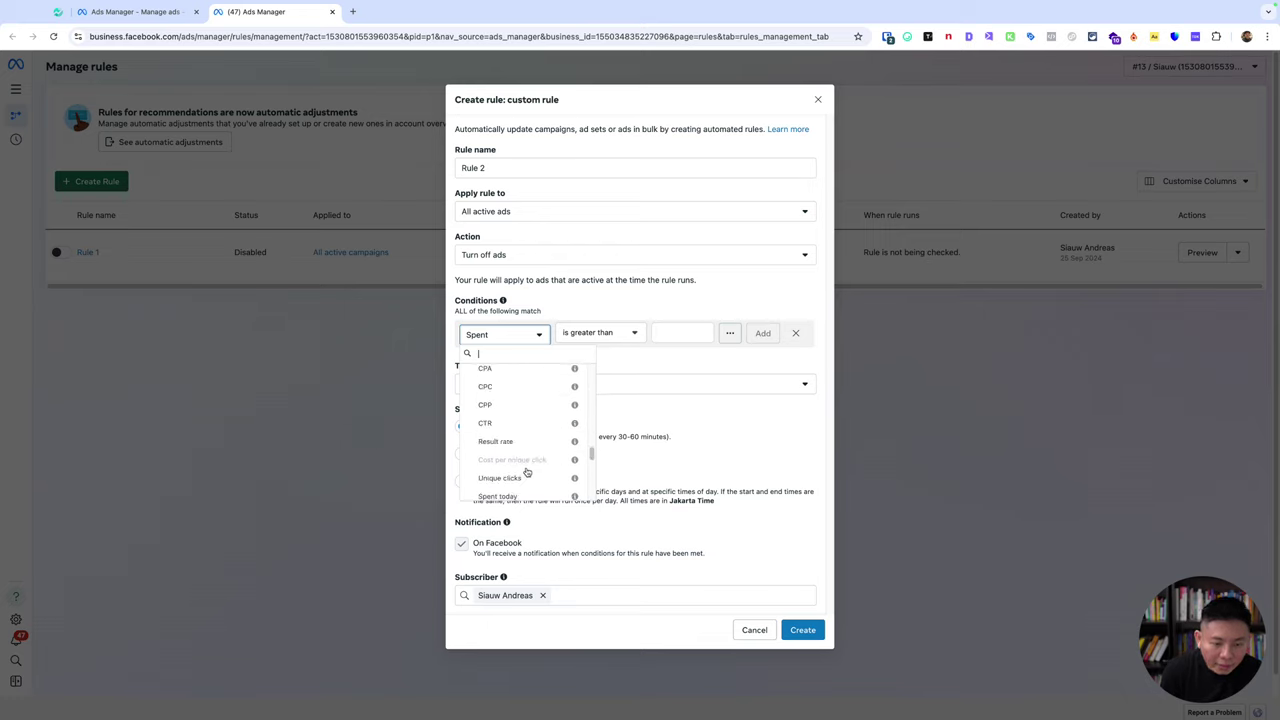
pyautogui.scroll(3, 526, 472)
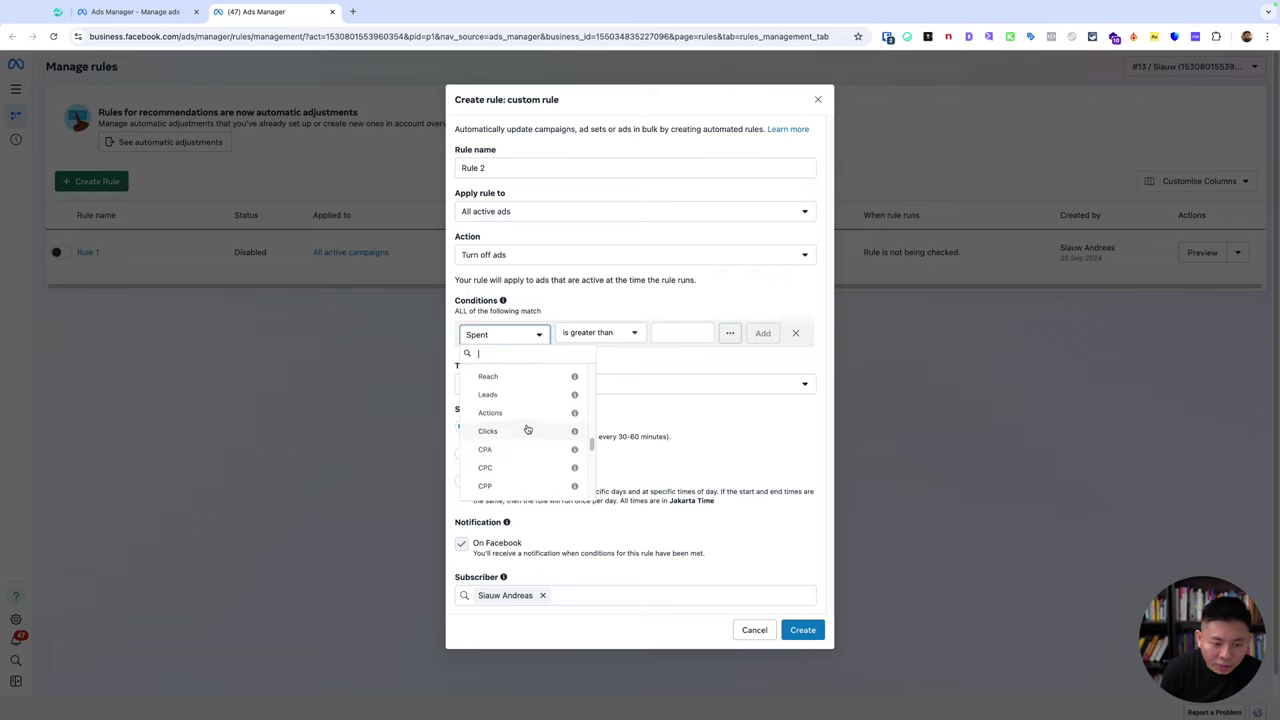
pyautogui.scroll(5, 526, 431)
pyautogui.click(528, 423)
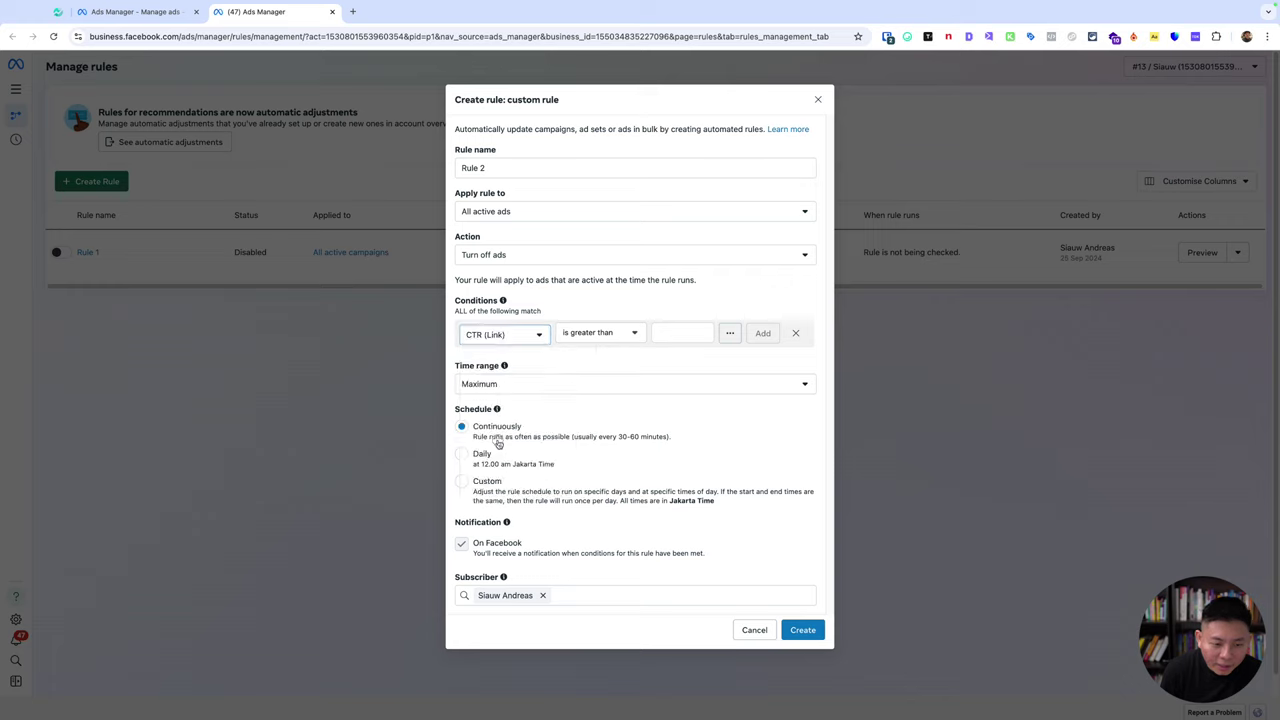
# Step: Set the CTR (Link) condition to is smaller than 2% and add it to the rule
pyautogui.click(603, 332)
pyautogui.click(646, 316)
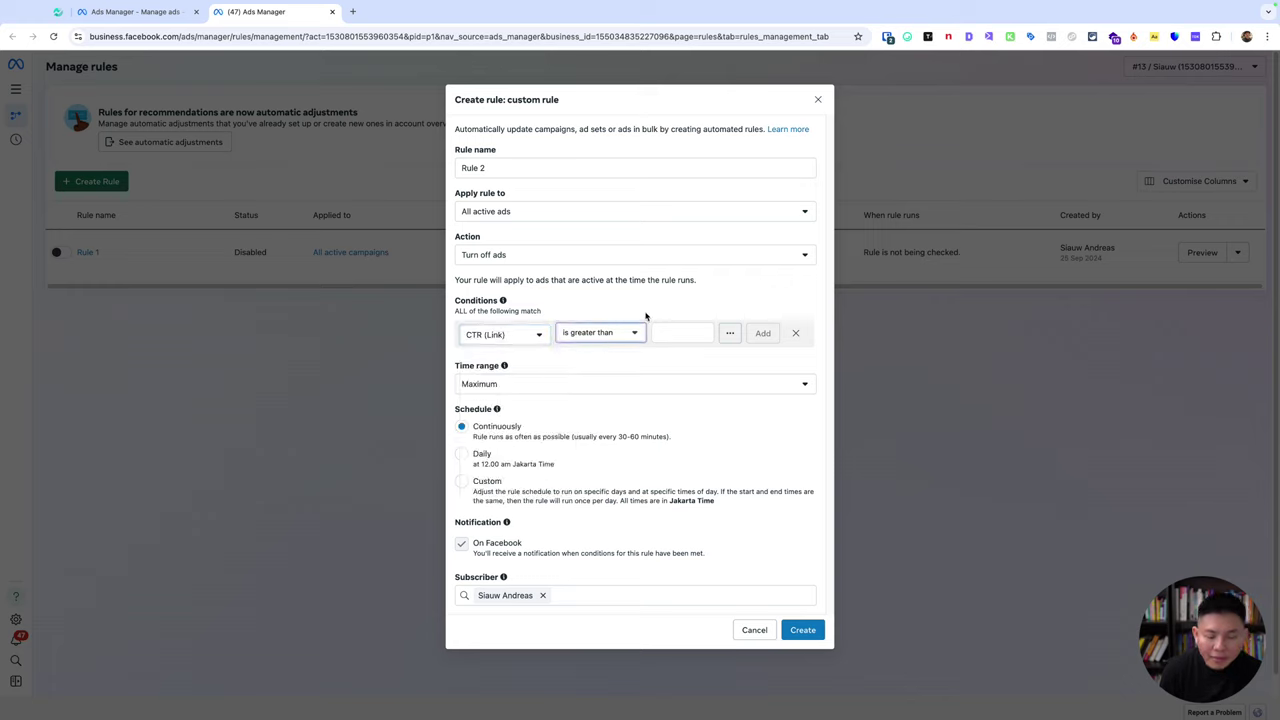
pyautogui.click(622, 326)
pyautogui.click(637, 311)
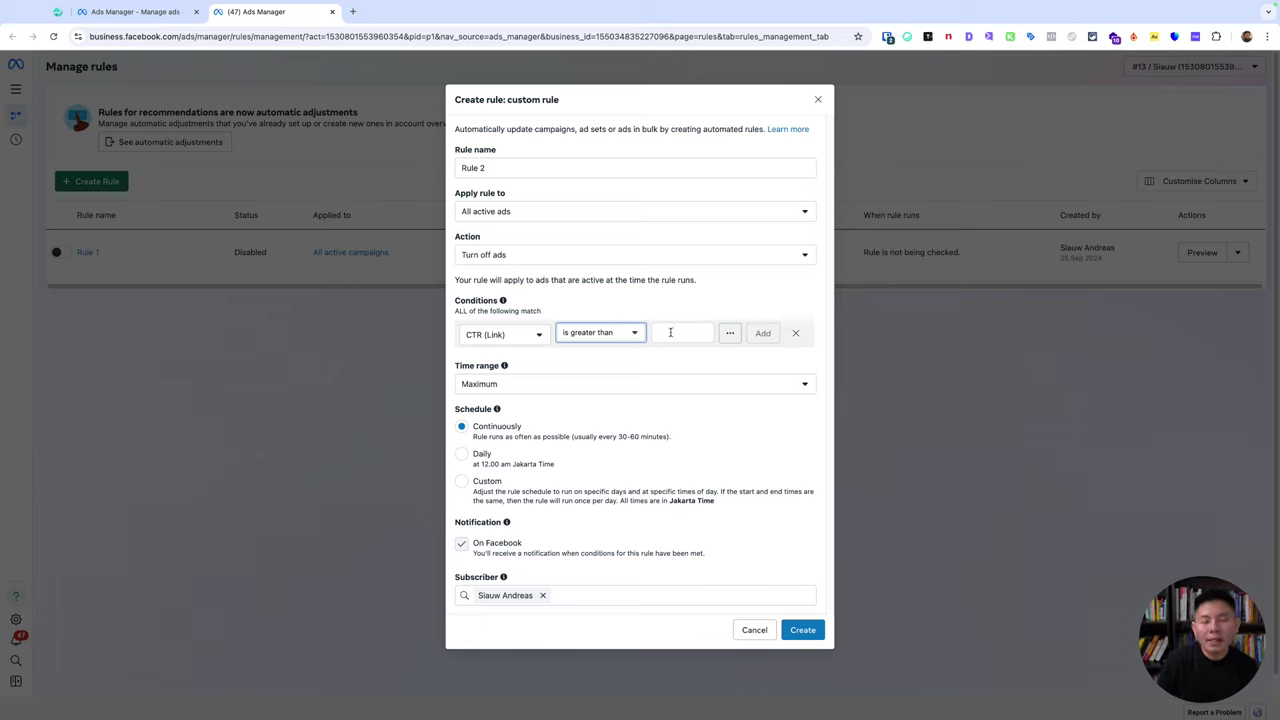
pyautogui.click(603, 334)
pyautogui.click(600, 378)
pyautogui.click(680, 333)
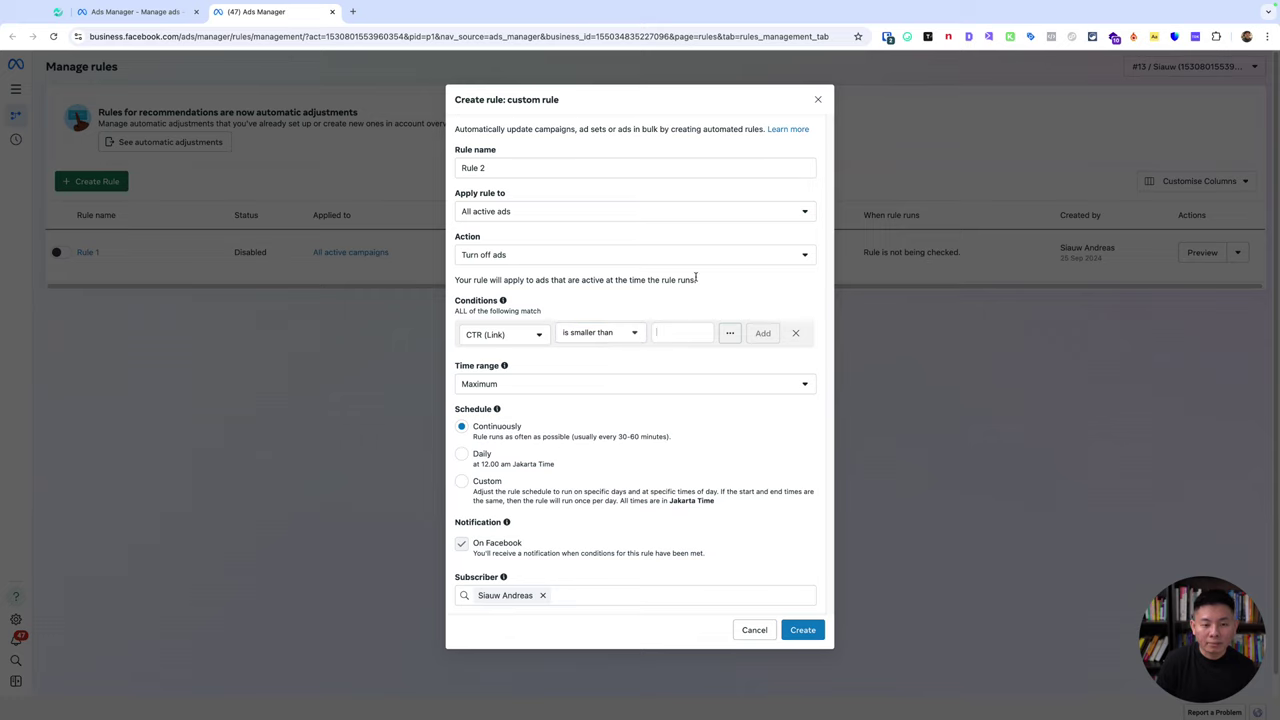
pyautogui.write('2')
pyautogui.press('Return')
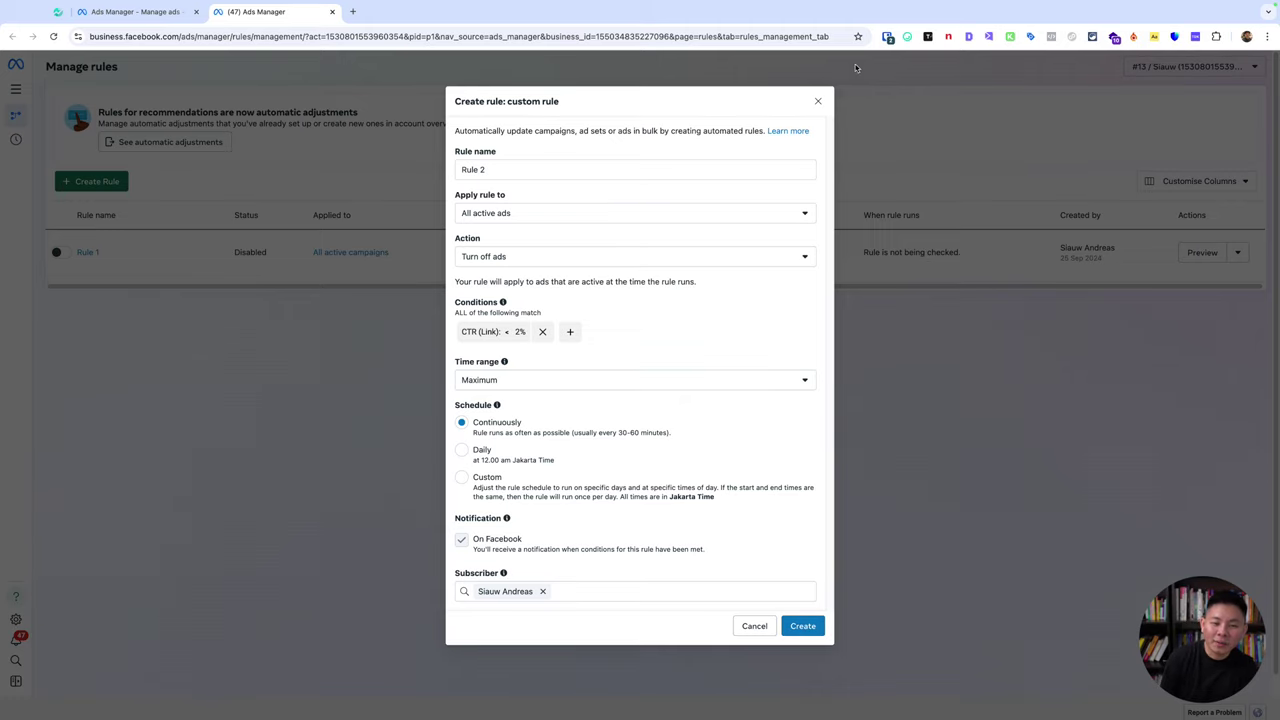
# Step: Discard Rule 2 without creating it and return to the campaigns list
pyautogui.click(818, 101)
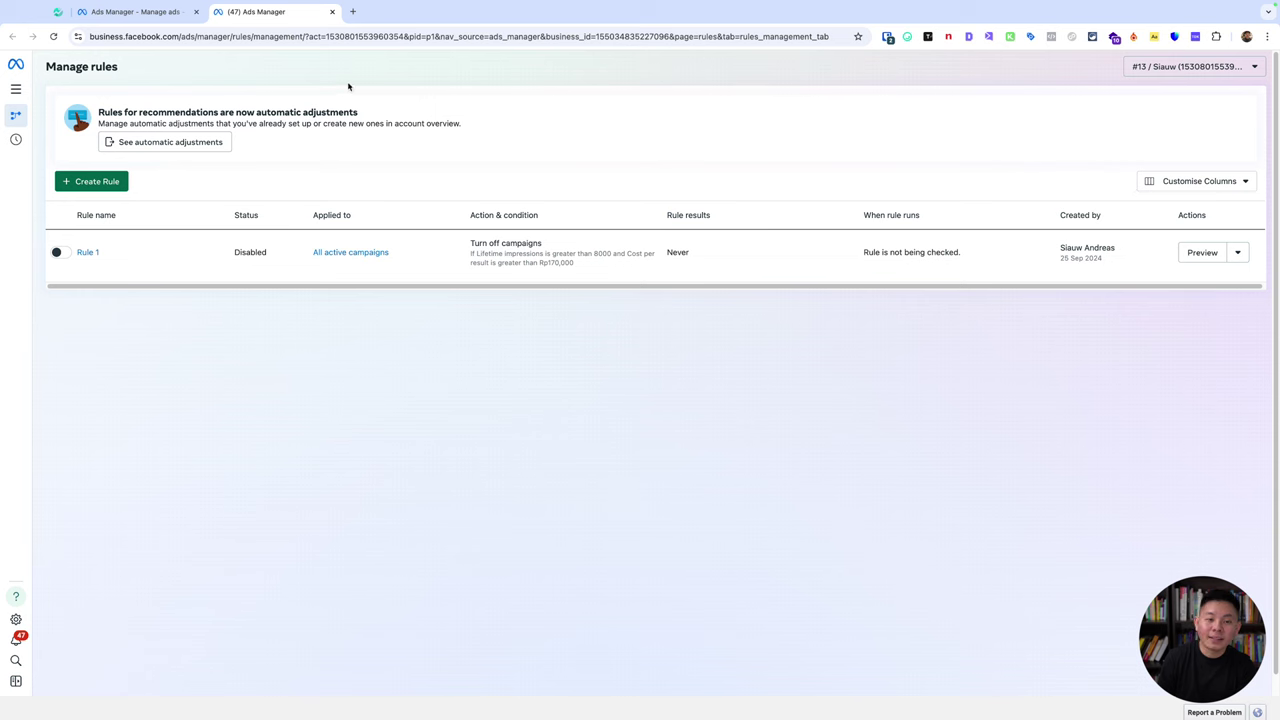
pyautogui.click(171, 12)
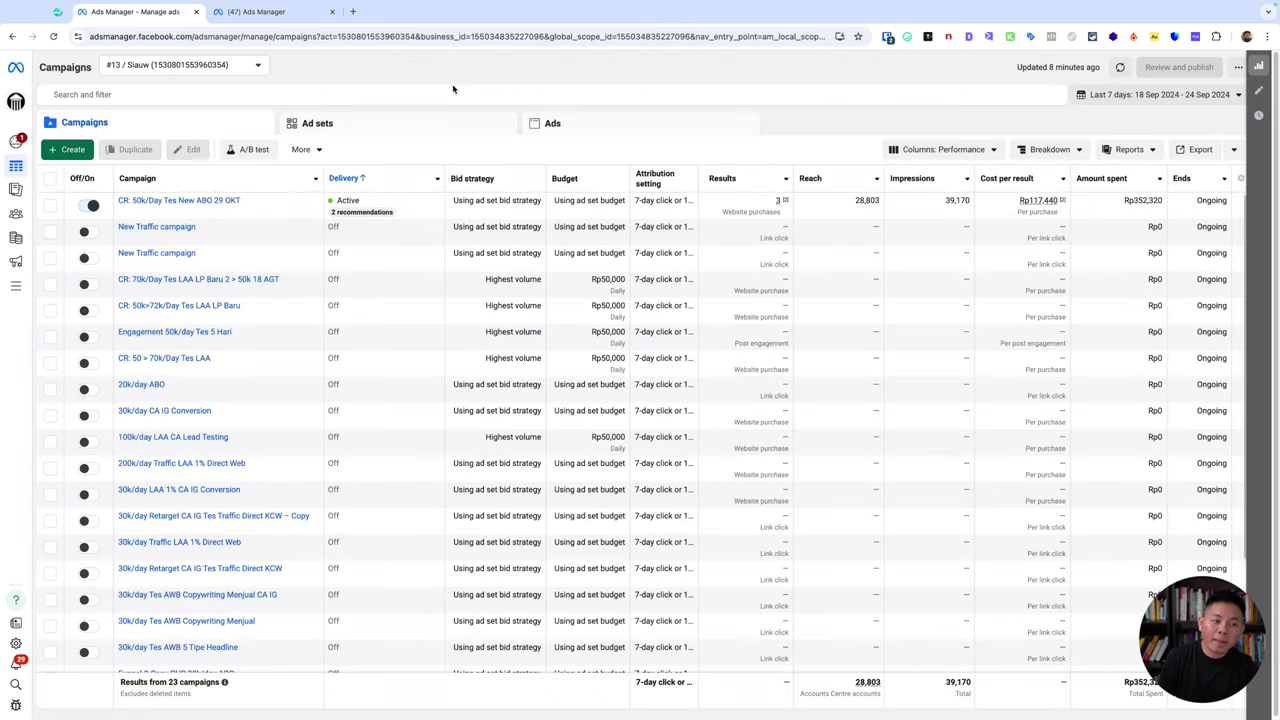